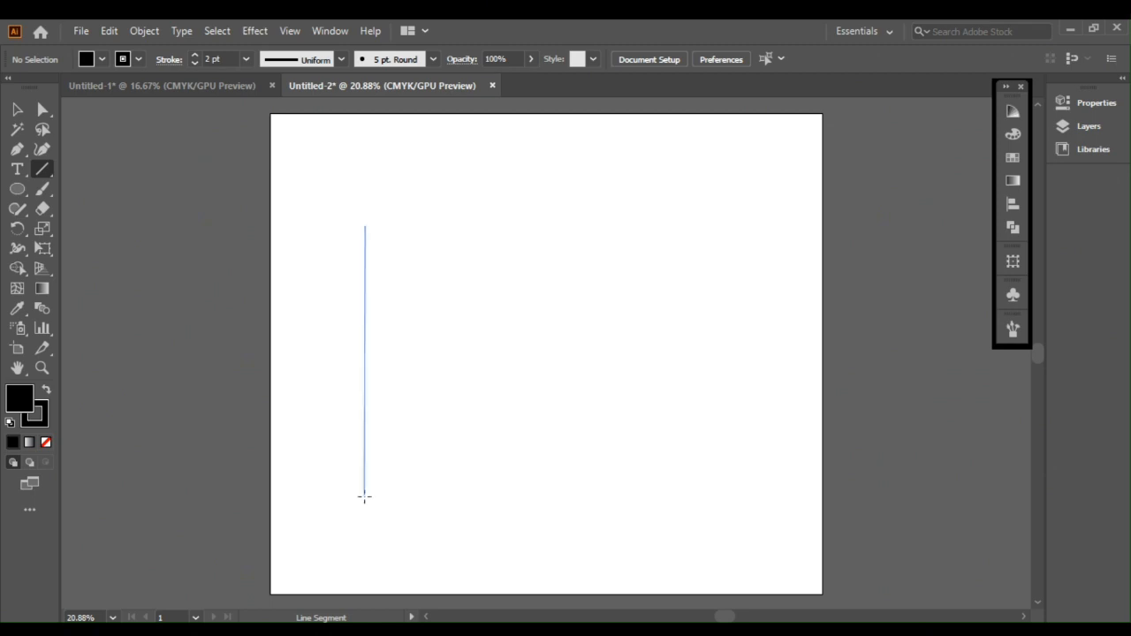
# - Copy the vertical line a short distance sideways and repeat the copy until 21 evenly spaced lines span the artboard
pyautogui.moveTo(350, 345); pyautogui.dragTo(370, 346)
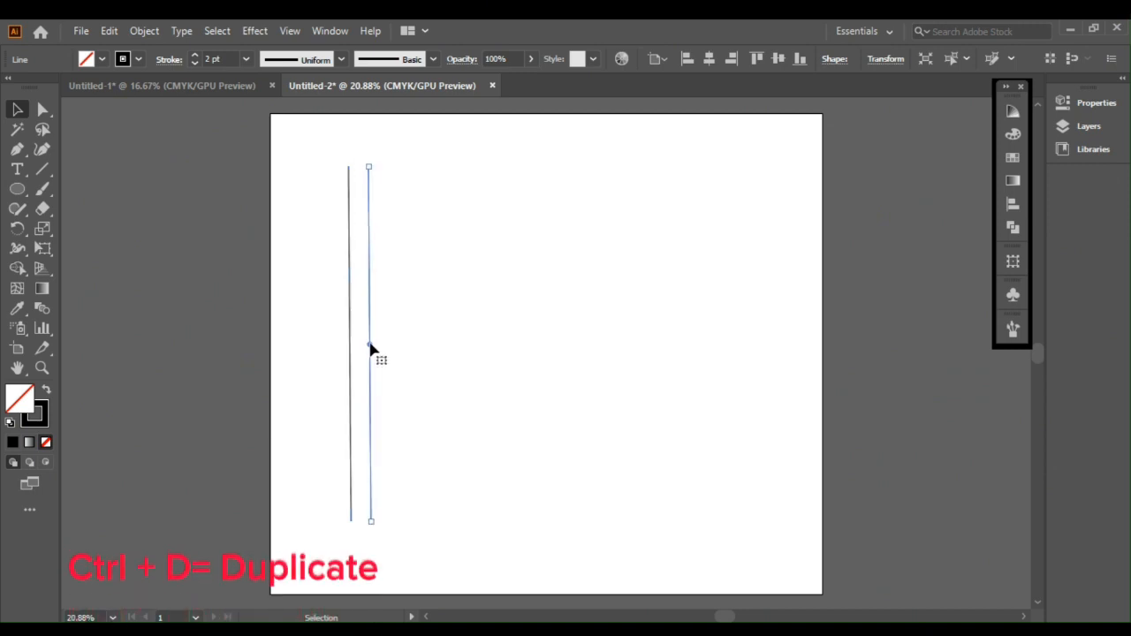
pyautogui.hotkey('ctrl', 'd')
pyautogui.hotkey('ctrl', 'd')
pyautogui.hotkey('ctrl', 'd')
pyautogui.hotkey('ctrl', 'd')
pyautogui.hotkey('ctrl', 'd')
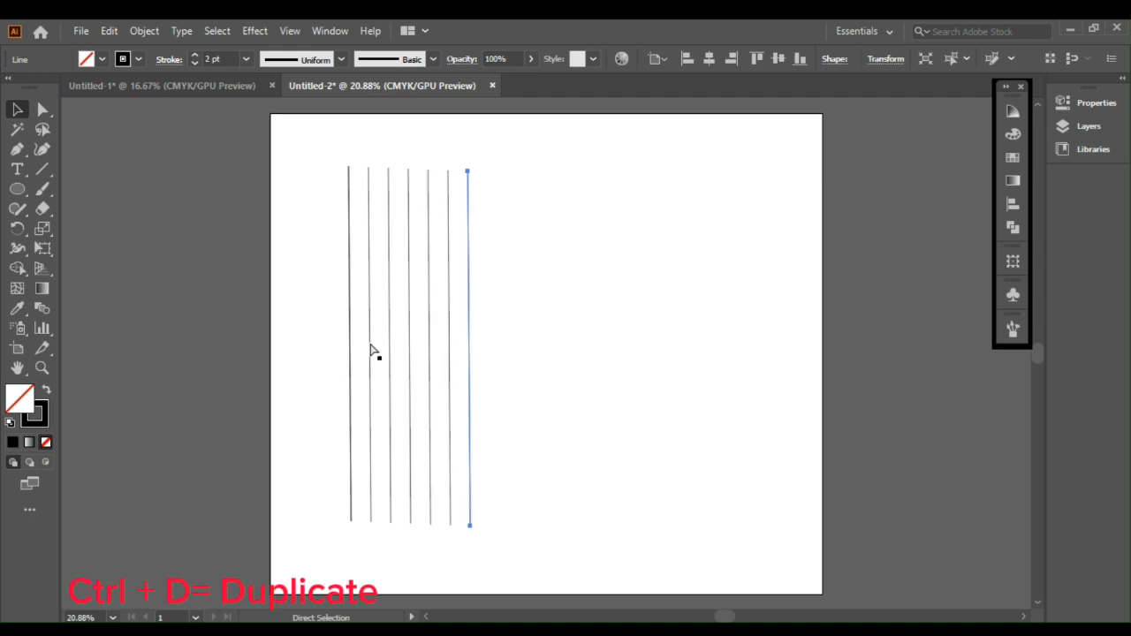
pyautogui.hotkey('ctrl', 'd')
pyautogui.hotkey('ctrl', 'd')
pyautogui.hotkey('ctrl', 'd')
pyautogui.hotkey('ctrl', 'd')
pyautogui.hotkey('ctrl', 'd')
pyautogui.hotkey('ctrl', 'd')
pyautogui.hotkey('ctrl', 'd')
pyautogui.hotkey('ctrl', 'd')
pyautogui.hotkey('ctrl', 'd')
pyautogui.hotkey('ctrl', 'd')
pyautogui.hotkey('ctrl', 'd')
pyautogui.hotkey('ctrl', 'd')
pyautogui.hotkey('ctrl', 'd')
pyautogui.hotkey('ctrl', 'd')
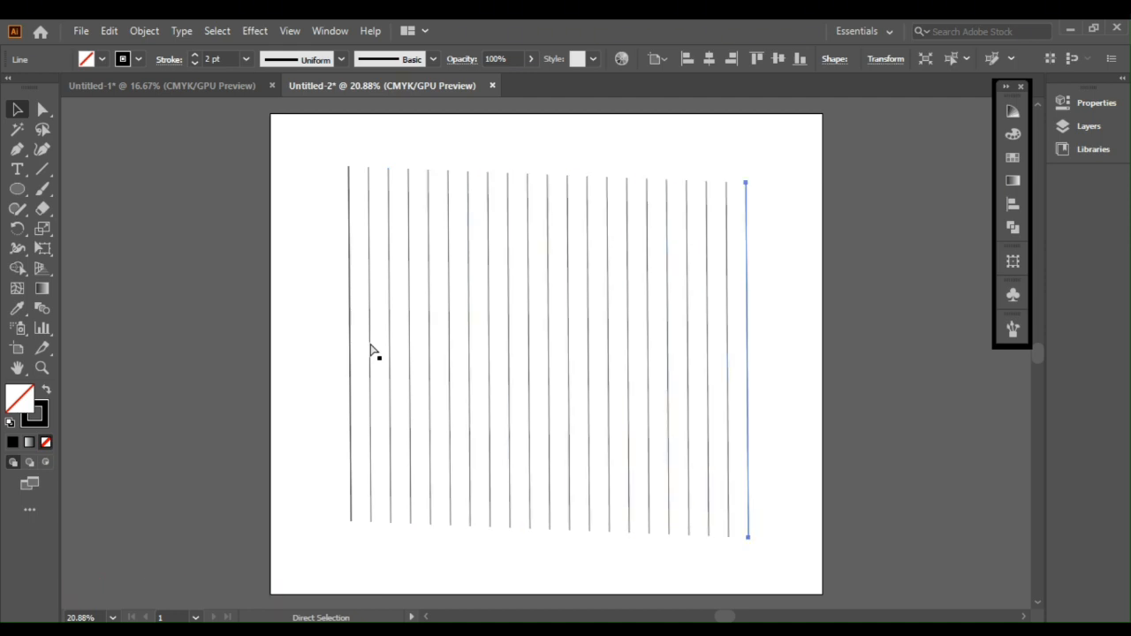
# - Select all the vertical lines and reflect a copy of them at a 135° angle to form a square grid
pyautogui.moveTo(316, 156); pyautogui.dragTo(762, 205)
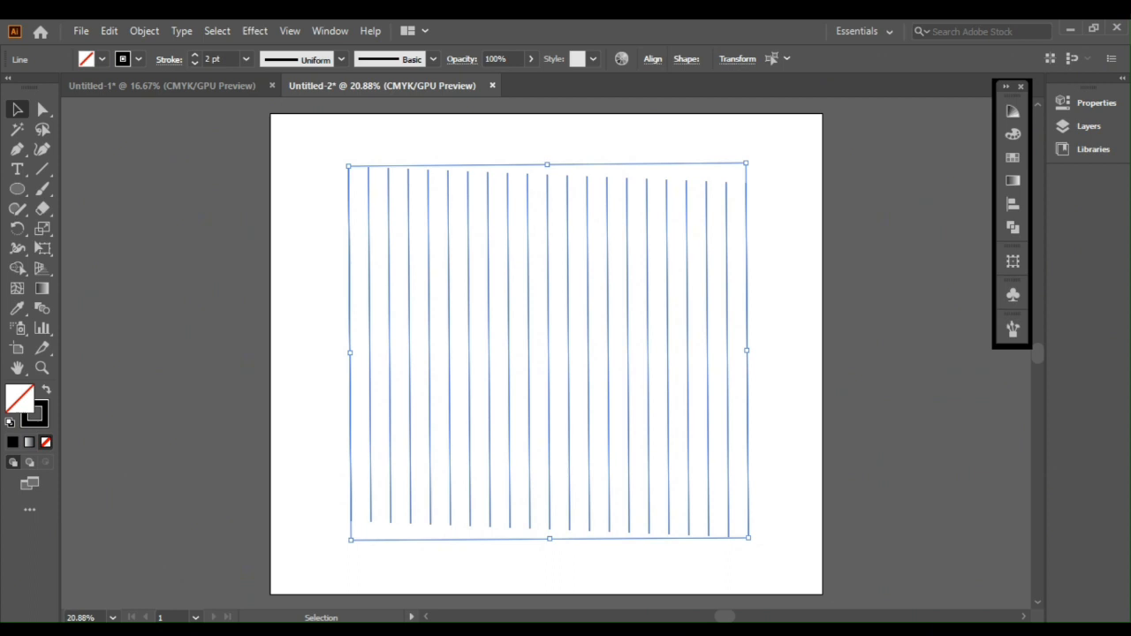
pyautogui.moveTo(451, 486)
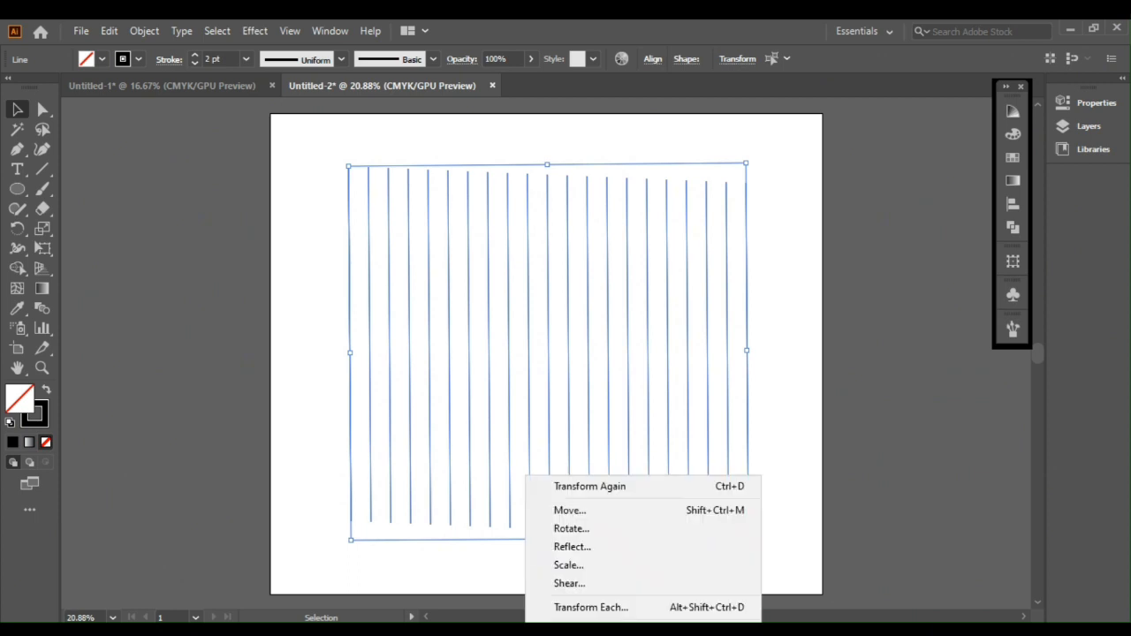
pyautogui.click(591, 549)
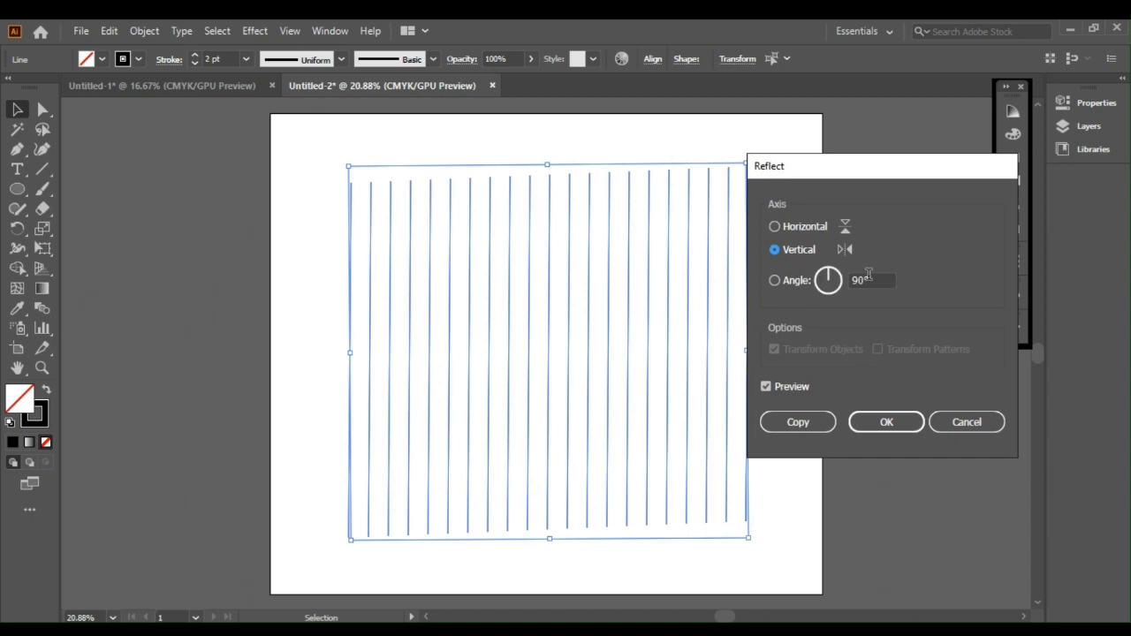
pyautogui.doubleClick(862, 281)
pyautogui.click(767, 387)
pyautogui.click(766, 388)
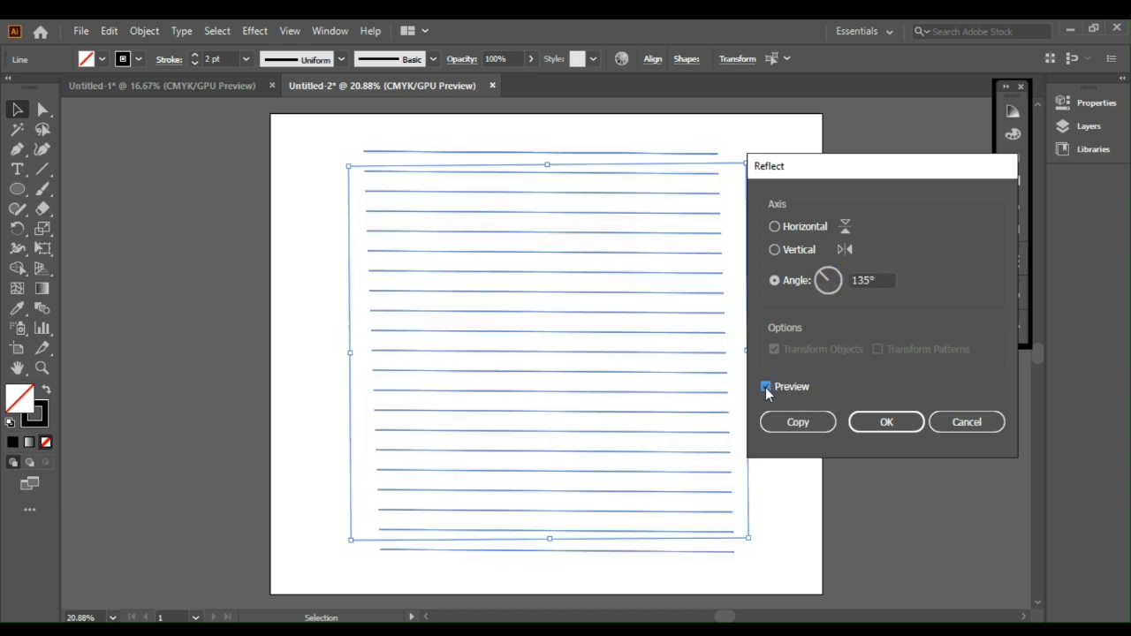
pyautogui.click(792, 423)
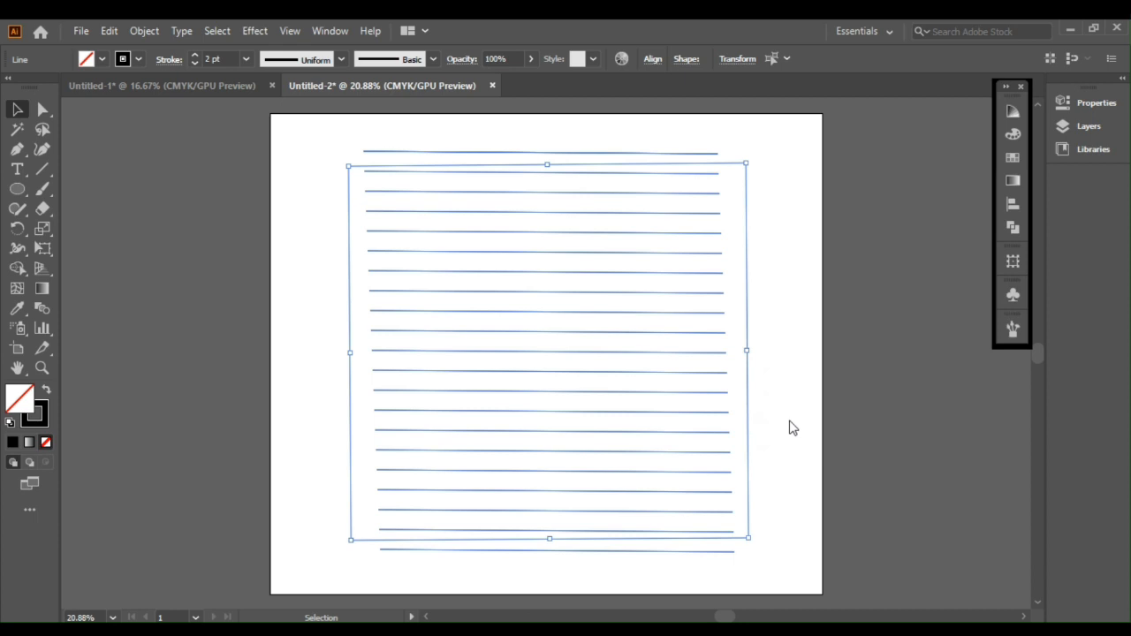
pyautogui.click(781, 378)
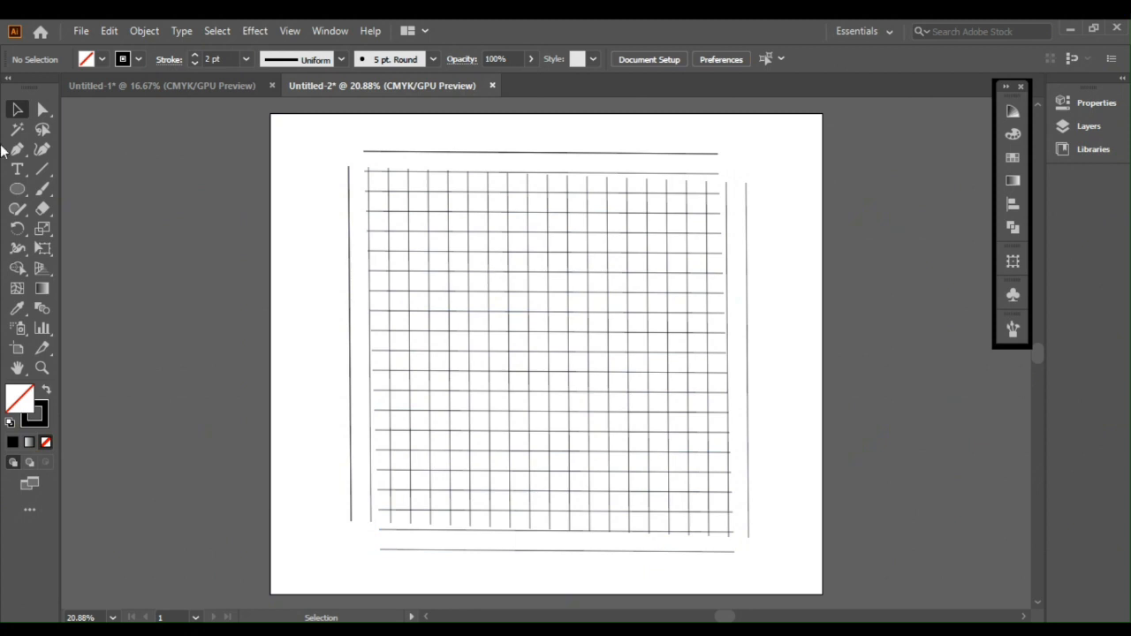
# - Draw an ellipse centred in the grid and add a smaller concentric copy inside it, about 986 px wide
pyautogui.click(15, 187)
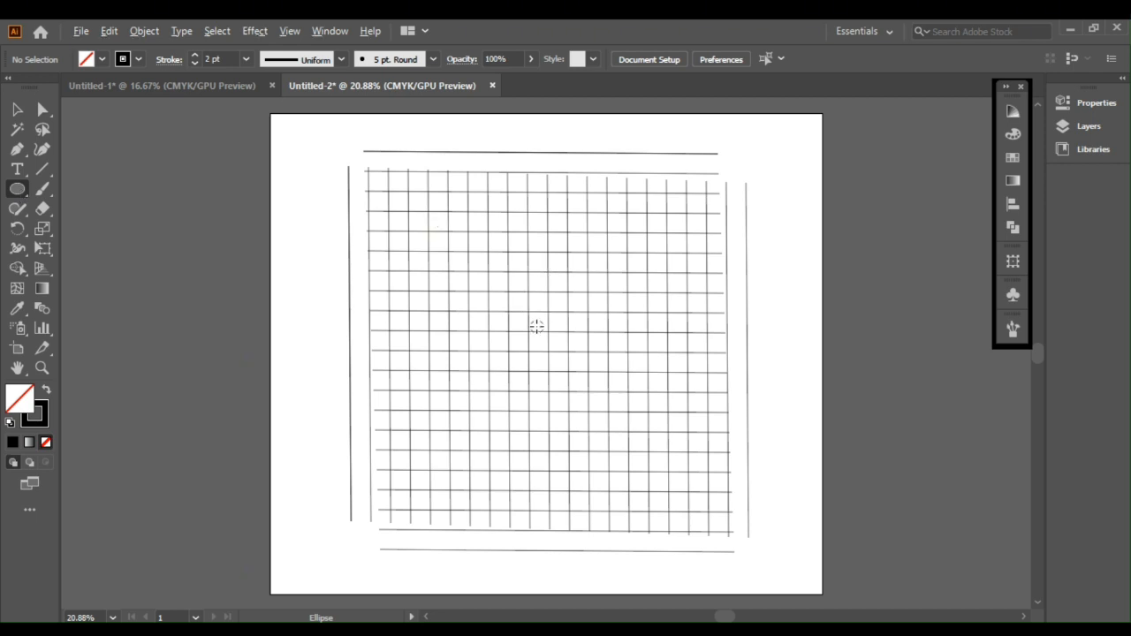
pyautogui.moveTo(537, 326); pyautogui.dragTo(692, 478)
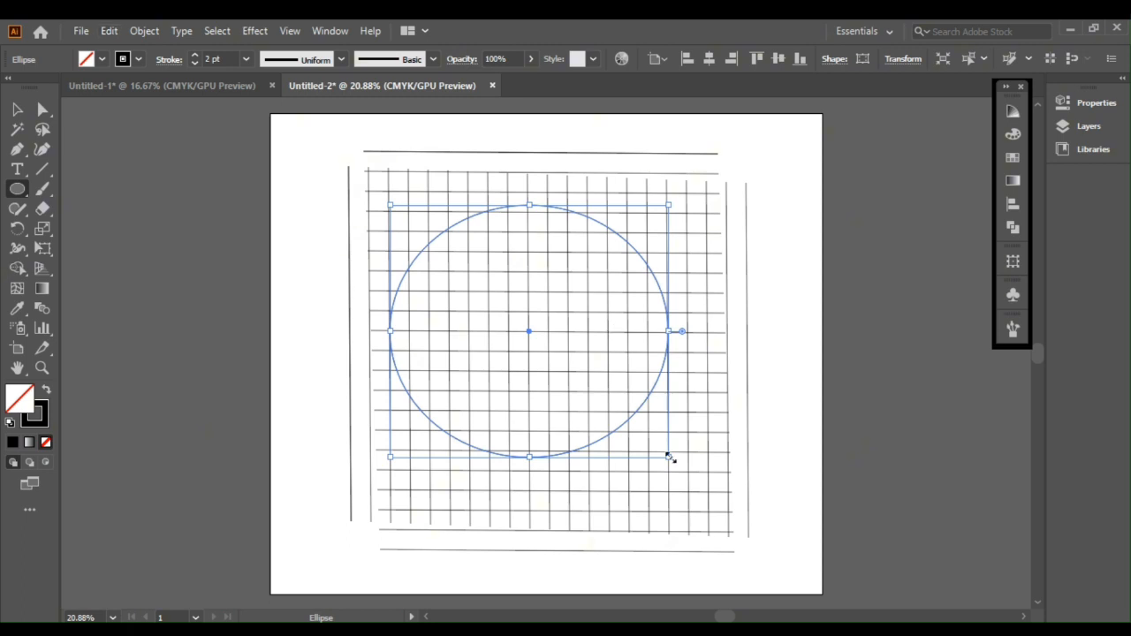
pyautogui.moveTo(669, 457); pyautogui.dragTo(649, 444)
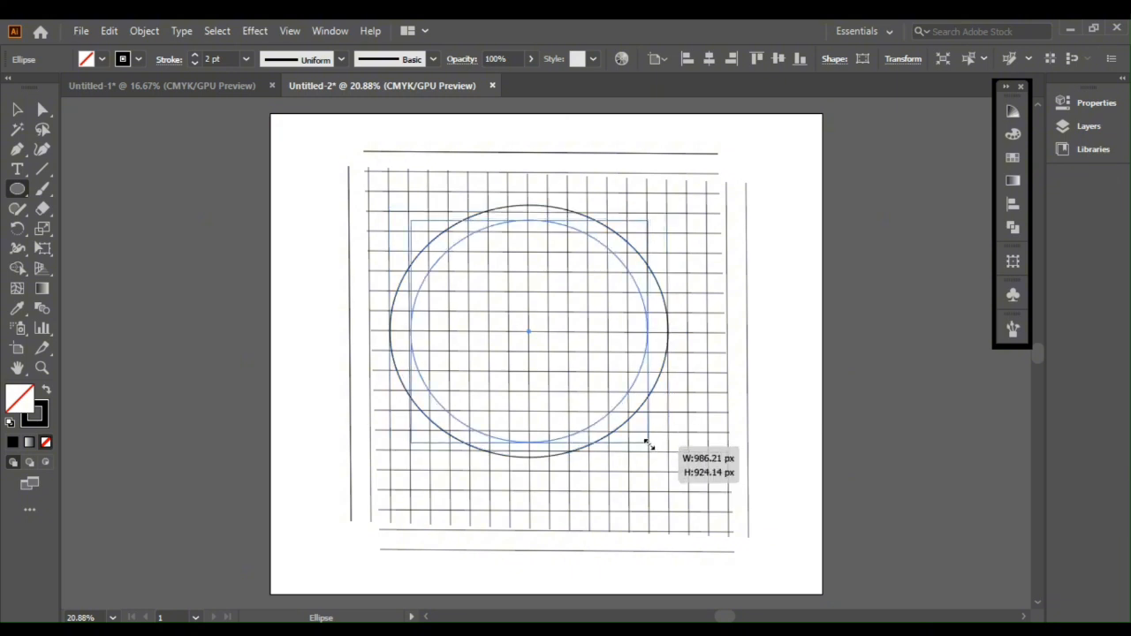
pyautogui.moveTo(649, 444); pyautogui.dragTo(649, 444)
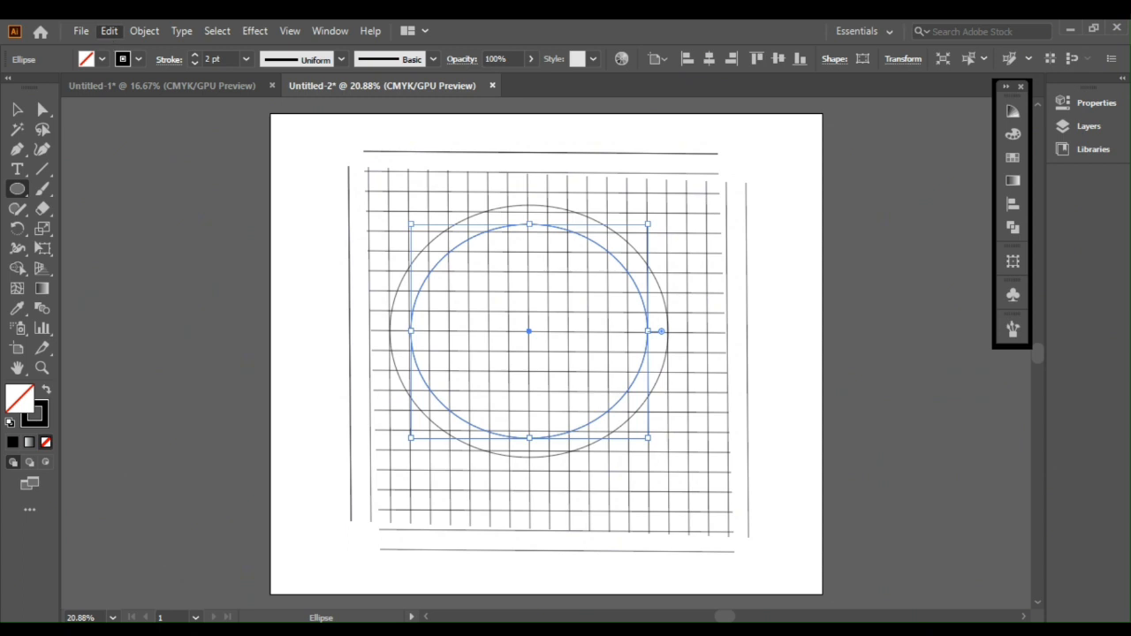
# - Add two more concentric ellipse copies: a smaller innermost one and a larger outermost one about 1317 px wide
pyautogui.click(163, 183)
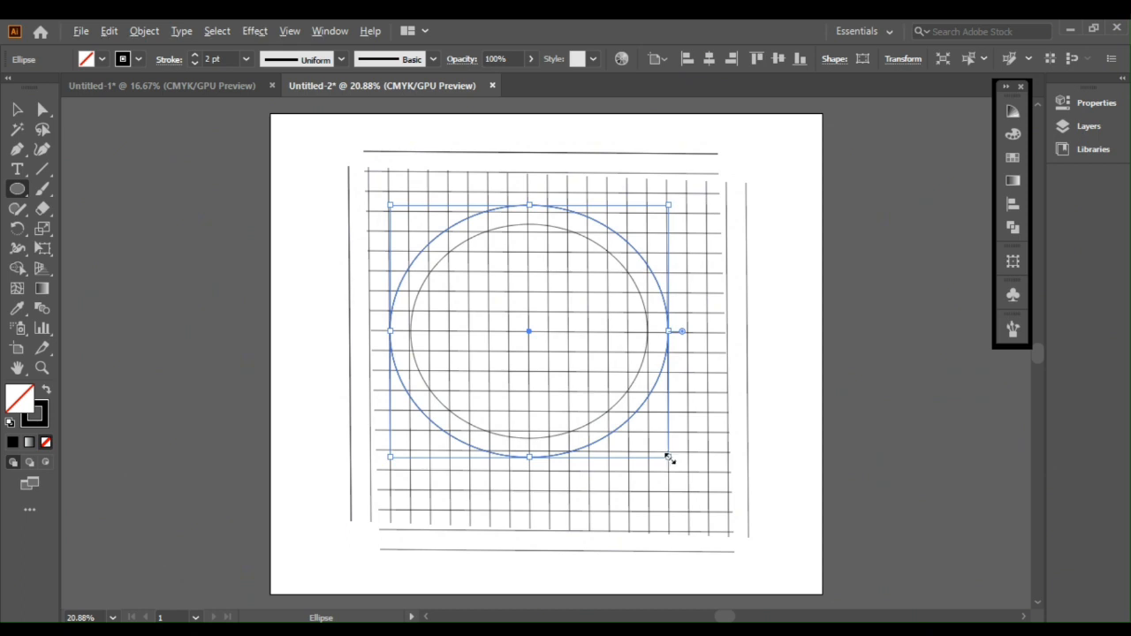
pyautogui.moveTo(669, 459); pyautogui.dragTo(631, 421)
pyautogui.press('v')
pyautogui.click(488, 360)
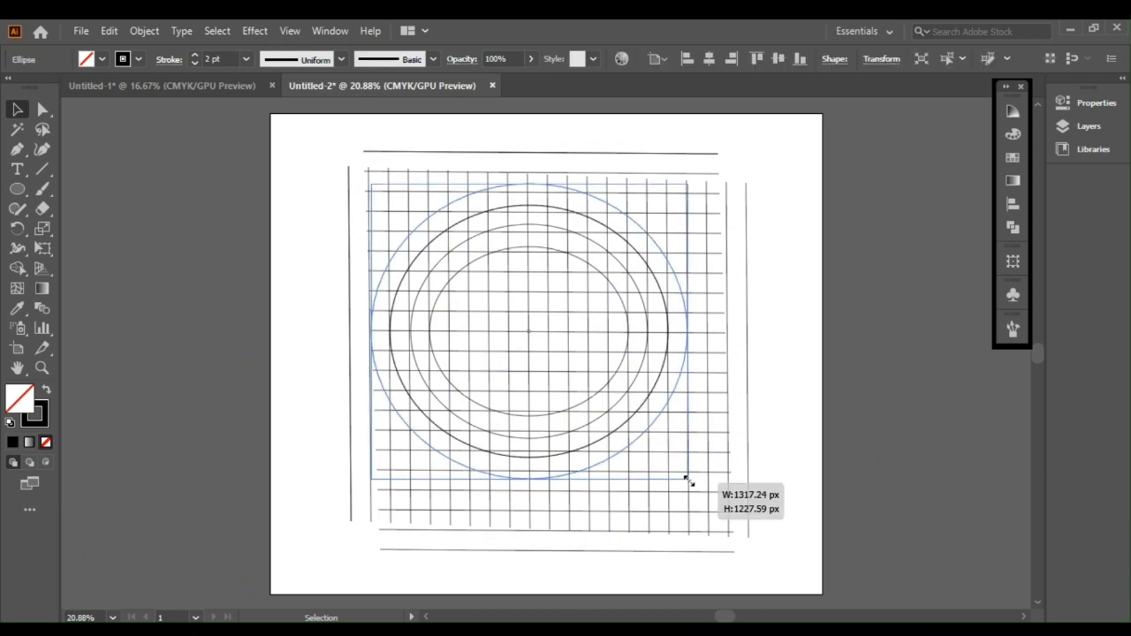
pyautogui.moveTo(689, 480); pyautogui.dragTo(688, 475)
pyautogui.click(870, 390)
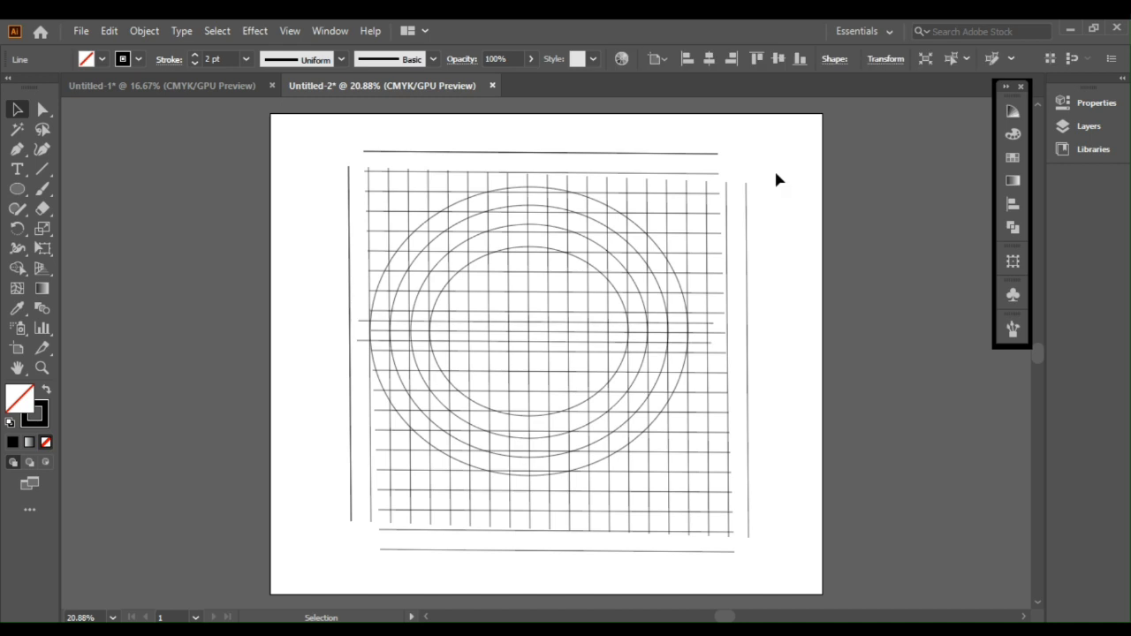
# - Select all the artwork, swap fill and stroke, and use Shape Builder to merge central grid cells into a black letter S
pyautogui.press('a')
pyautogui.hotkey('ctrl', 'a')
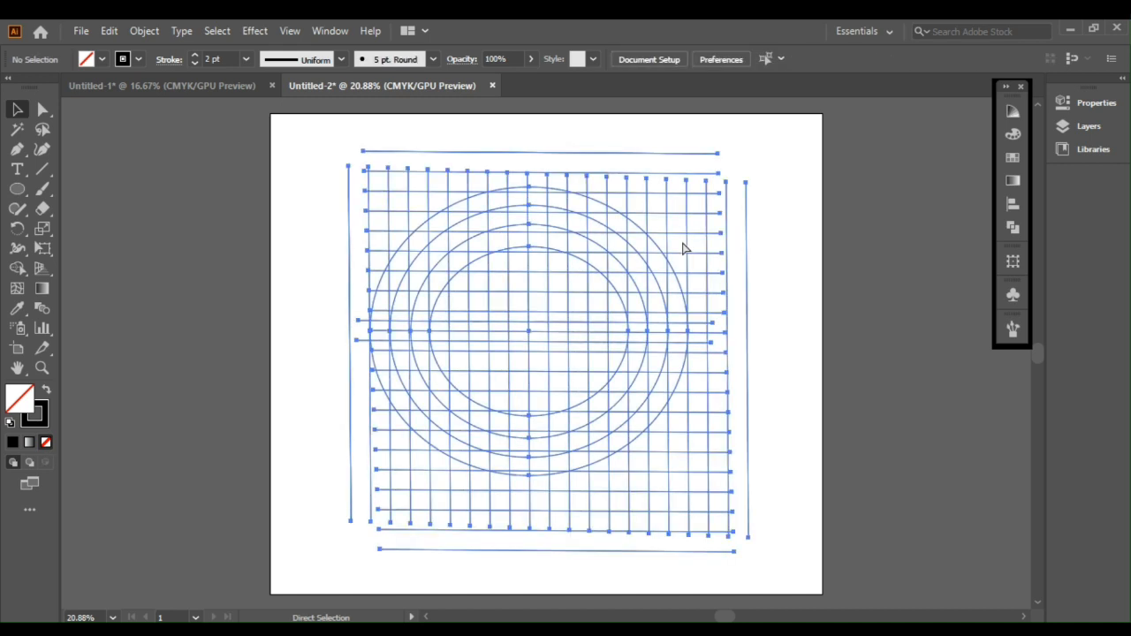
pyautogui.press('v')
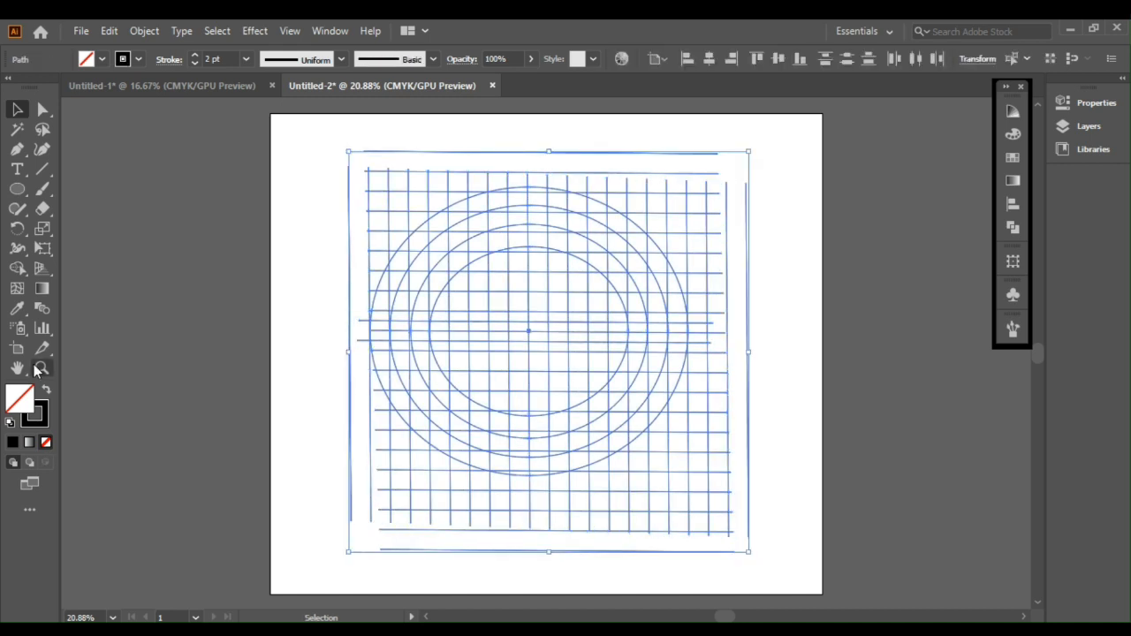
pyautogui.hotkey('shift', 'm')
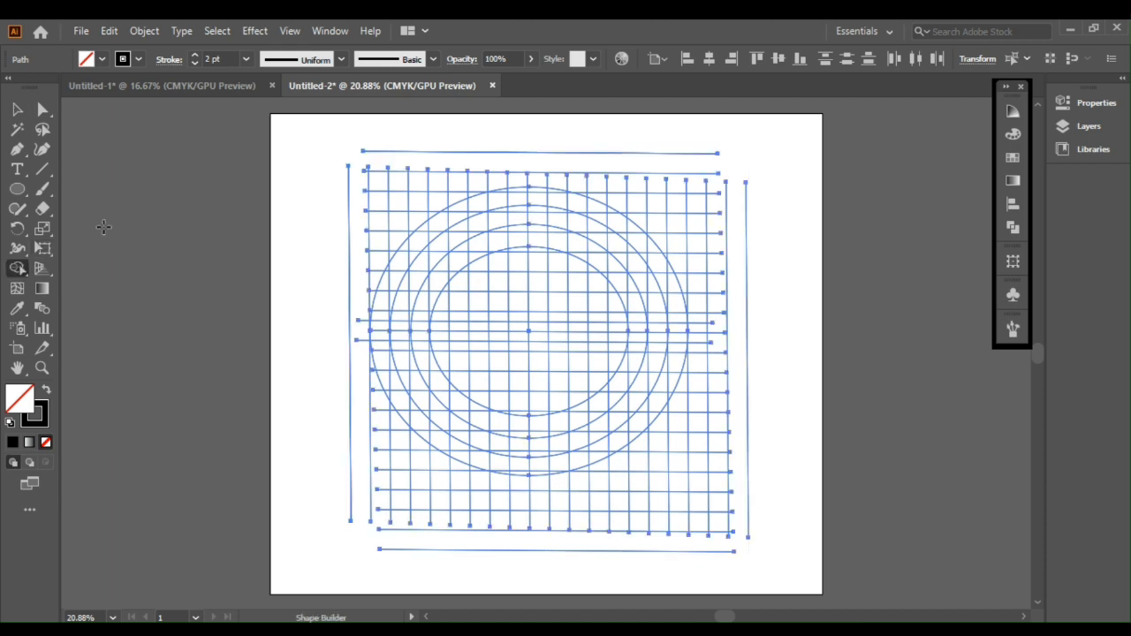
pyautogui.click(49, 395)
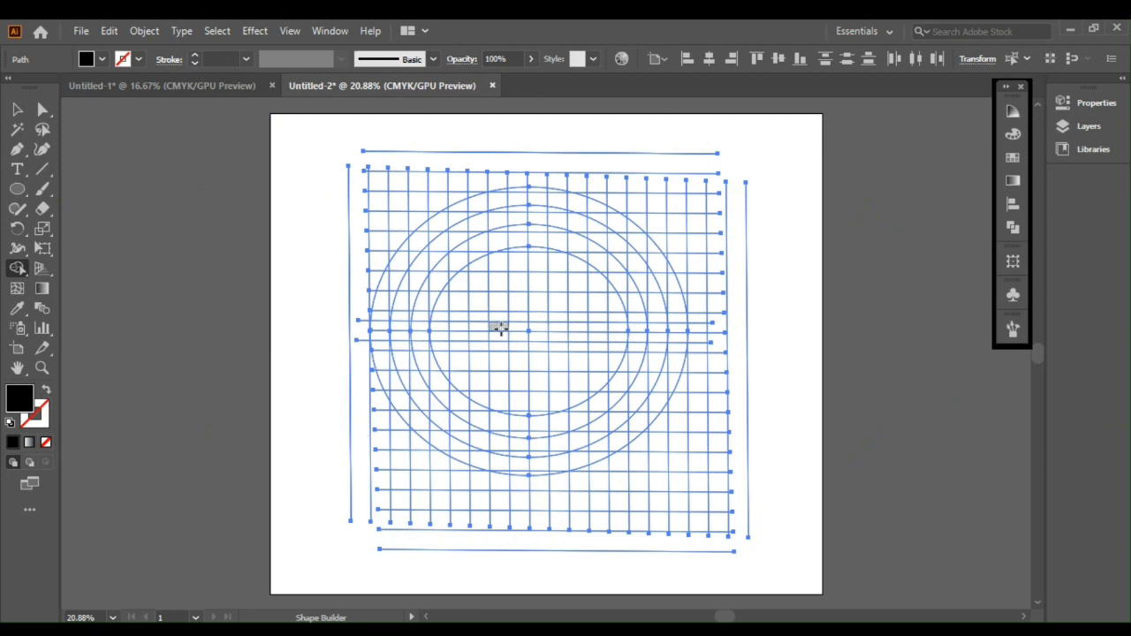
pyautogui.moveTo(501, 328); pyautogui.dragTo(536, 329)
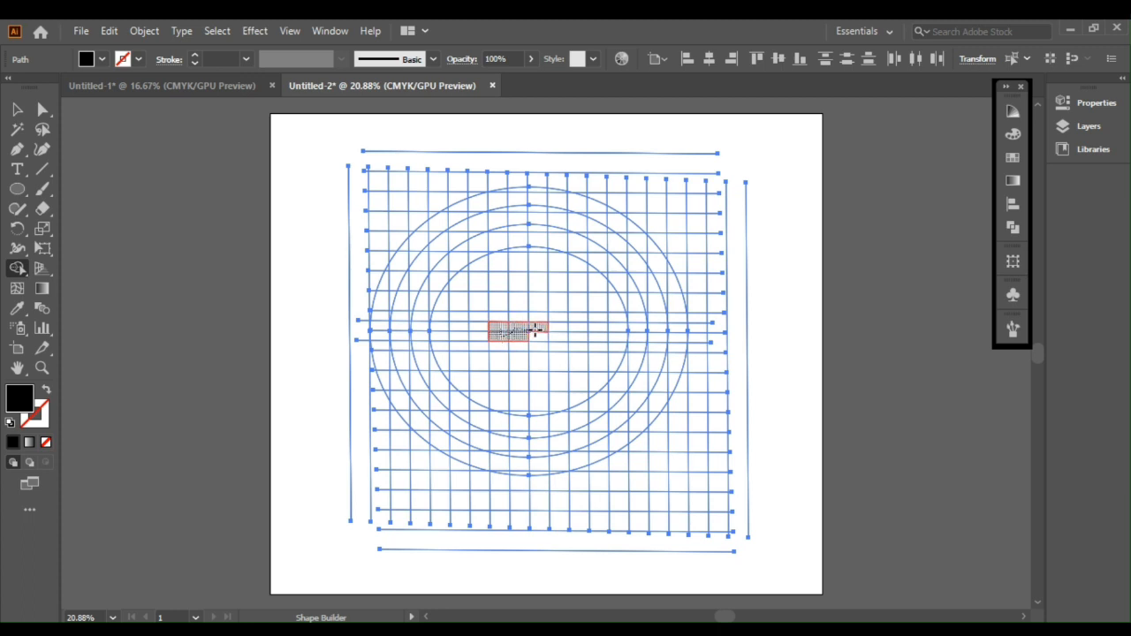
pyautogui.moveTo(536, 330); pyautogui.dragTo(535, 330)
pyautogui.moveTo(500, 314)
pyautogui.mouseDown()
pyautogui.moveTo(500, 238)
pyautogui.moveTo(521, 232)
pyautogui.moveTo(505, 230)
pyautogui.moveTo(535, 245)
pyautogui.moveTo(539, 261)
pyautogui.moveTo(538, 237)
pyautogui.mouseUp()
pyautogui.hotkey('ctrl', '=')
pyautogui.hotkey('ctrl', '=')
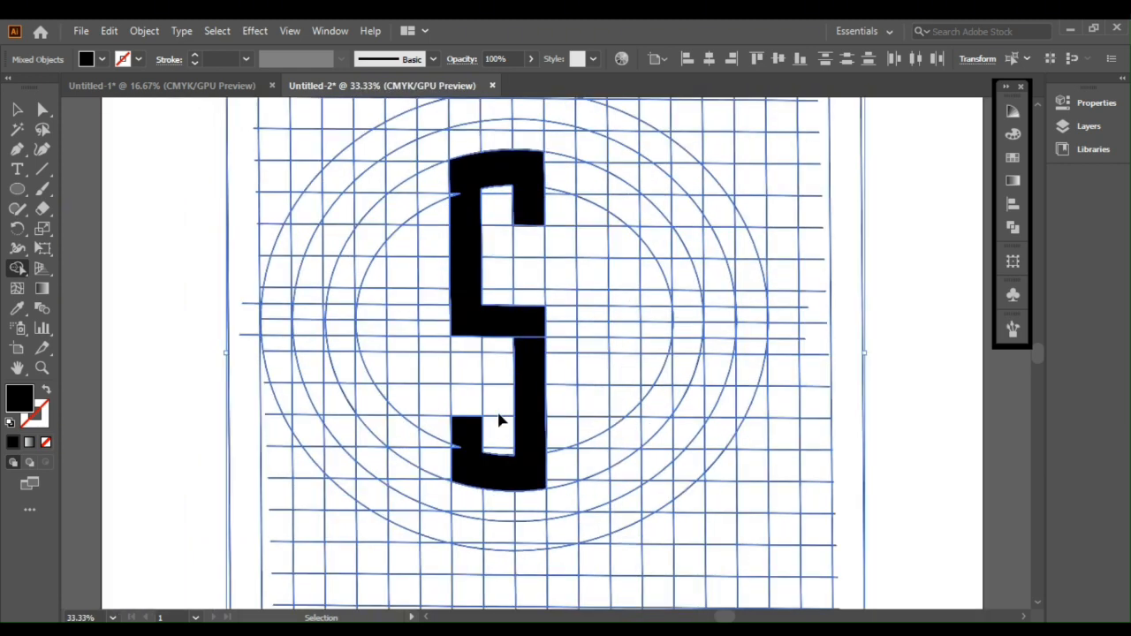
pyautogui.hotkey('ctrl', '=')
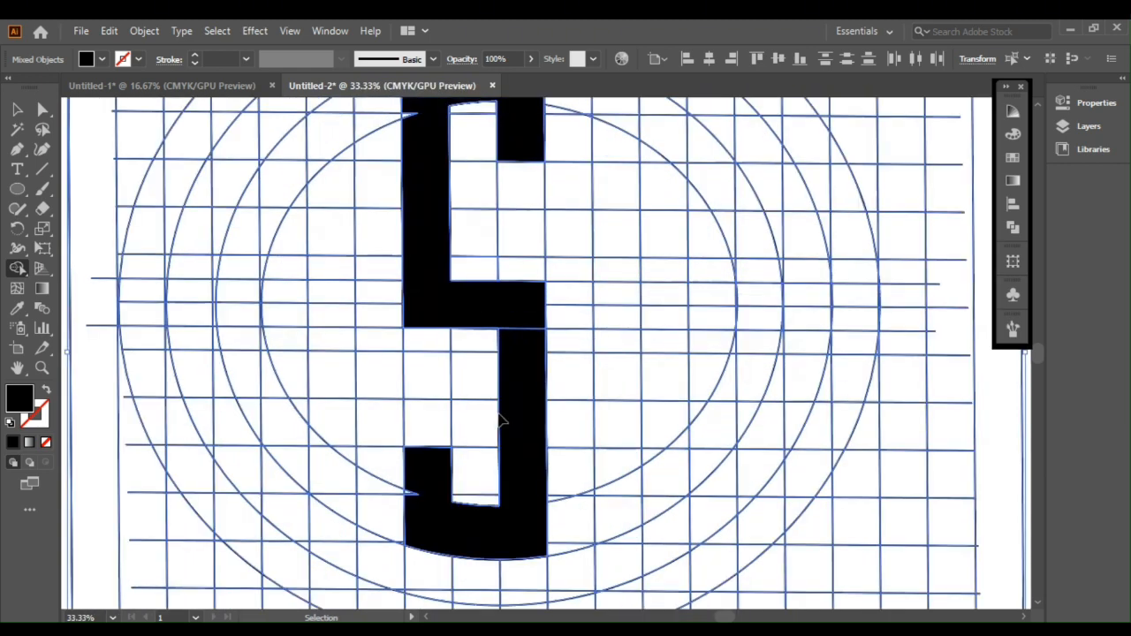
pyautogui.hotkey('ctrl', '-')
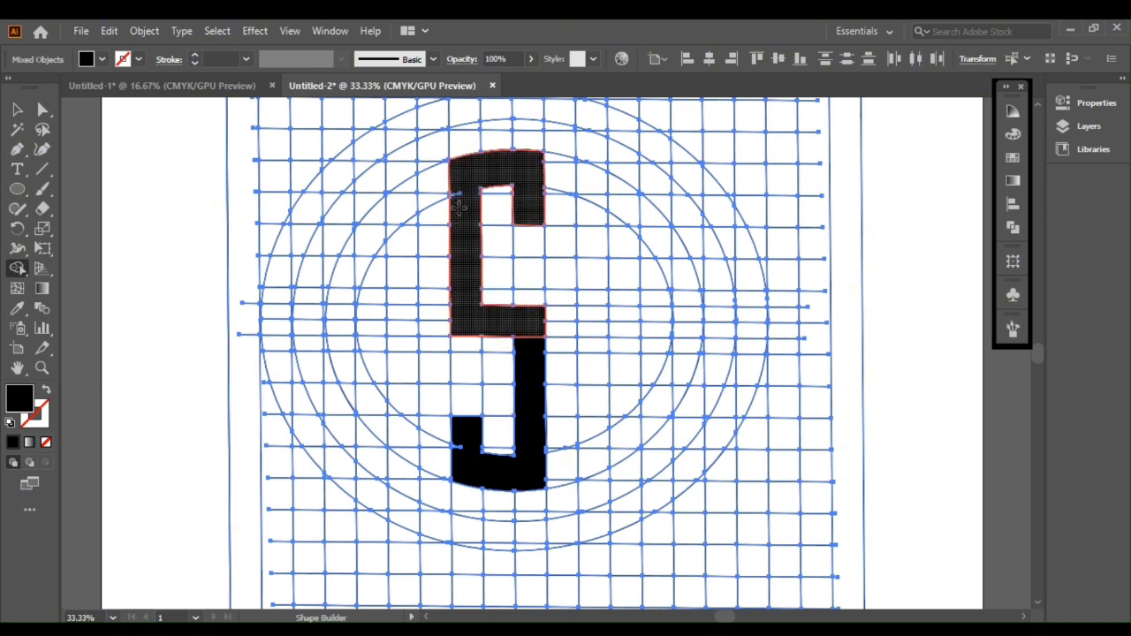
pyautogui.moveTo(465, 302); pyautogui.dragTo(525, 353)
# - Merge grid cells beside the S into an A before it and the letters I and A after it, spelling ASIA
pyautogui.moveTo(416, 320)
pyautogui.mouseDown()
pyautogui.moveTo(328, 315)
pyautogui.moveTo(346, 260)
pyautogui.moveTo(406, 186)
pyautogui.moveTo(406, 454)
pyautogui.moveTo(398, 212)
pyautogui.mouseUp()
pyautogui.moveTo(593, 189)
pyautogui.mouseDown()
pyautogui.moveTo(588, 469)
pyautogui.moveTo(597, 372)
pyautogui.mouseUp()
pyautogui.hotkey('ctrl', '-')
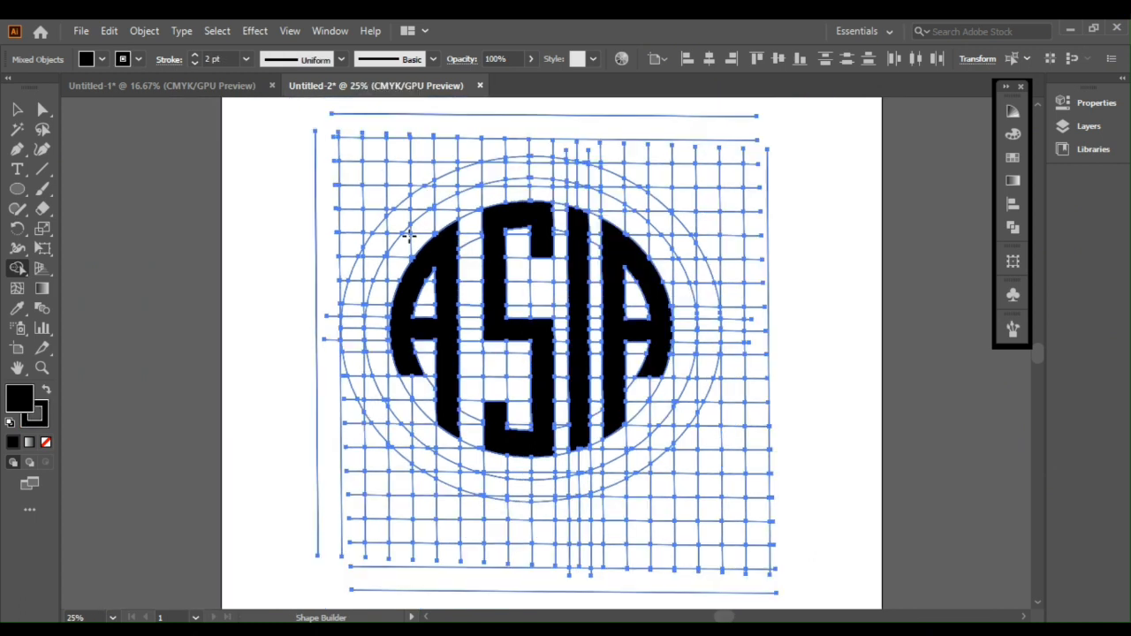
# - Merge the cells between the two outermost ellipses into a smooth black ring around the ASIA lettering
pyautogui.moveTo(372, 263)
pyautogui.mouseDown()
pyautogui.moveTo(382, 235)
pyautogui.moveTo(513, 172)
pyautogui.moveTo(570, 165)
pyautogui.moveTo(497, 163)
pyautogui.moveTo(673, 232)
pyautogui.moveTo(714, 356)
pyautogui.moveTo(365, 296)
pyautogui.mouseUp()
pyautogui.hotkey('ctrl', '-')
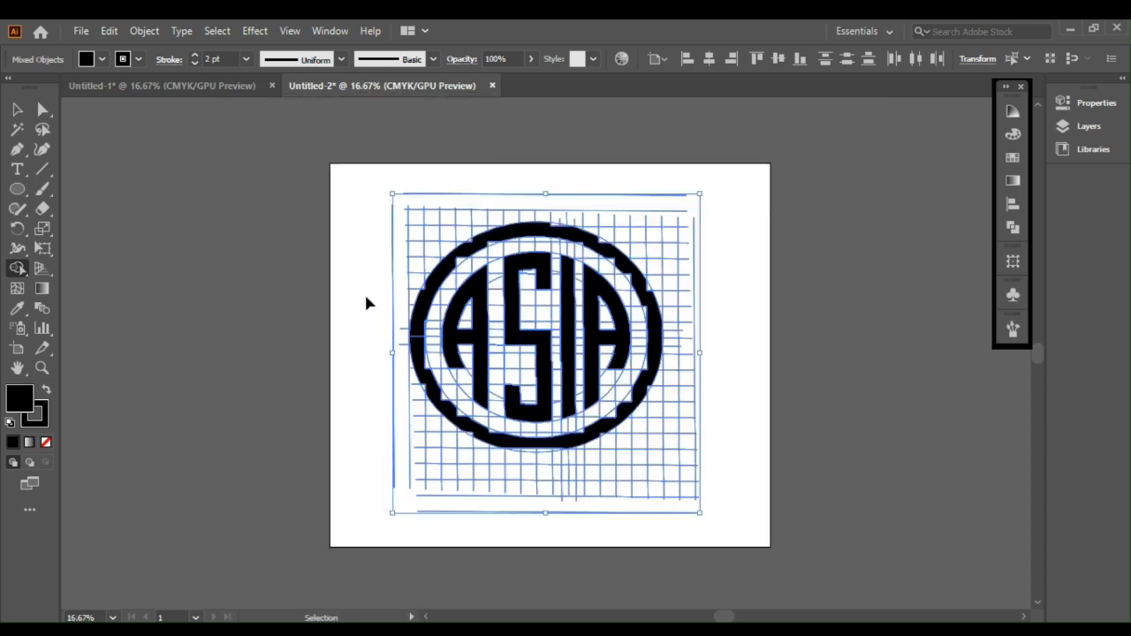
pyautogui.hotkey('ctrl', '+')
pyautogui.hotkey('ctrl', '+')
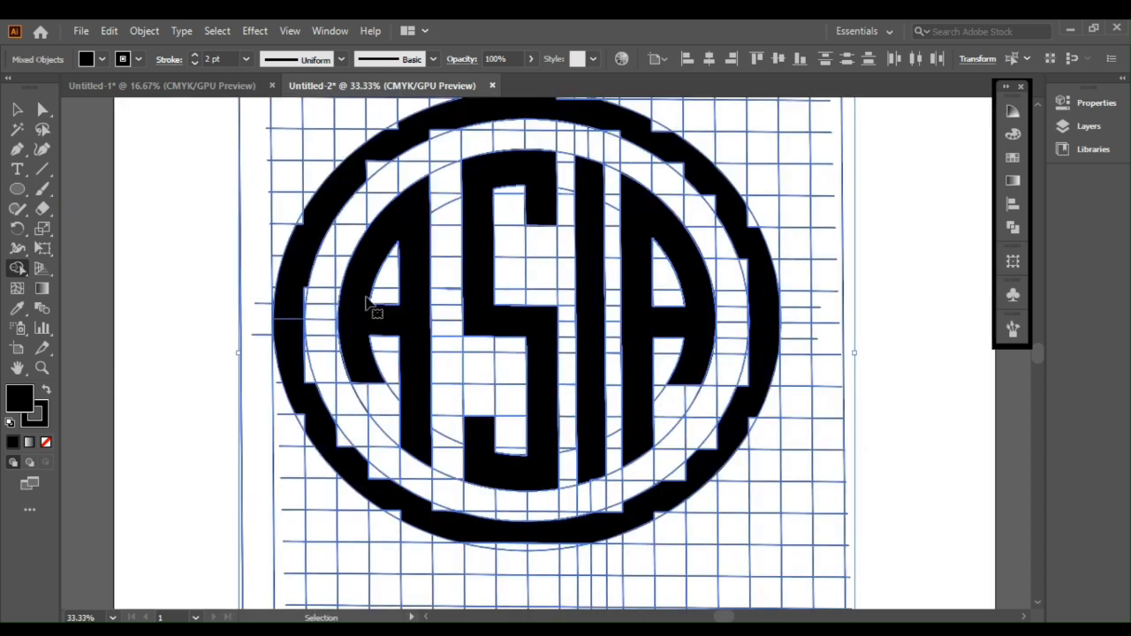
pyautogui.hotkey('ctrl', 'a')
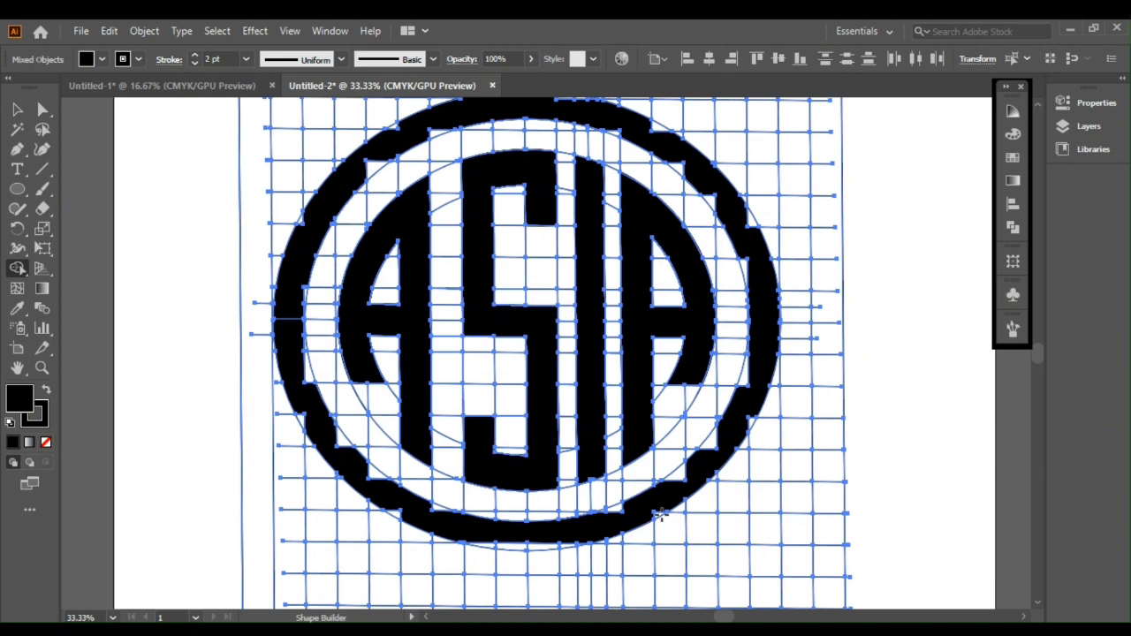
pyautogui.moveTo(661, 515)
pyautogui.mouseDown()
pyautogui.moveTo(521, 536)
pyautogui.moveTo(395, 512)
pyautogui.mouseUp()
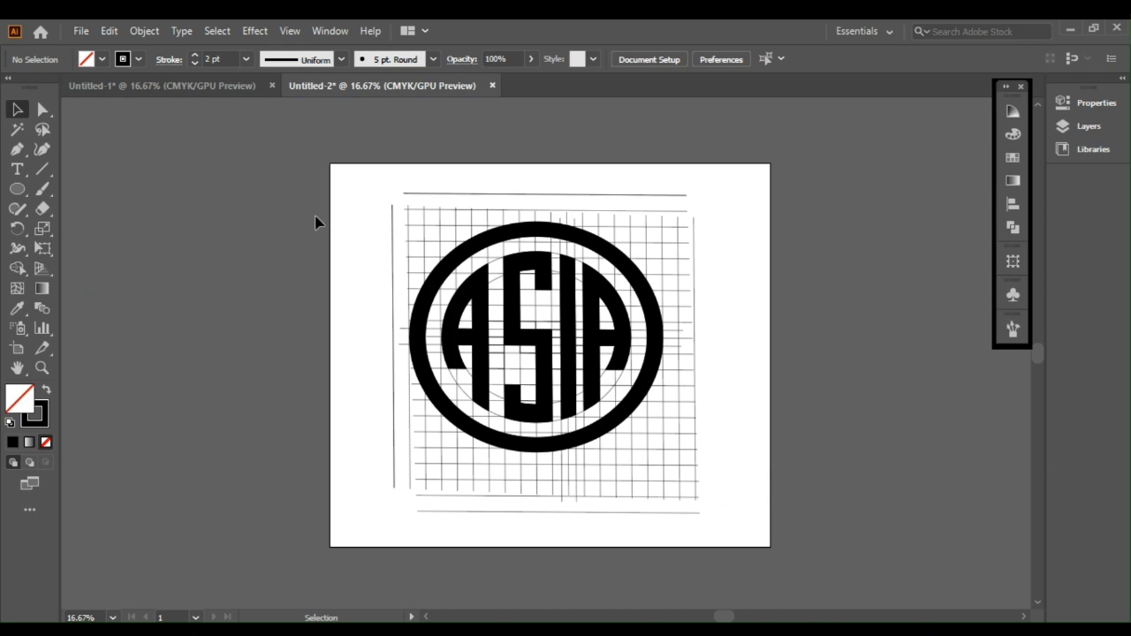
# - Isolate the black logo by cutting the lettering and ring, deleting the leftover grid lines and pasting the logo back
pyautogui.click(592, 371)
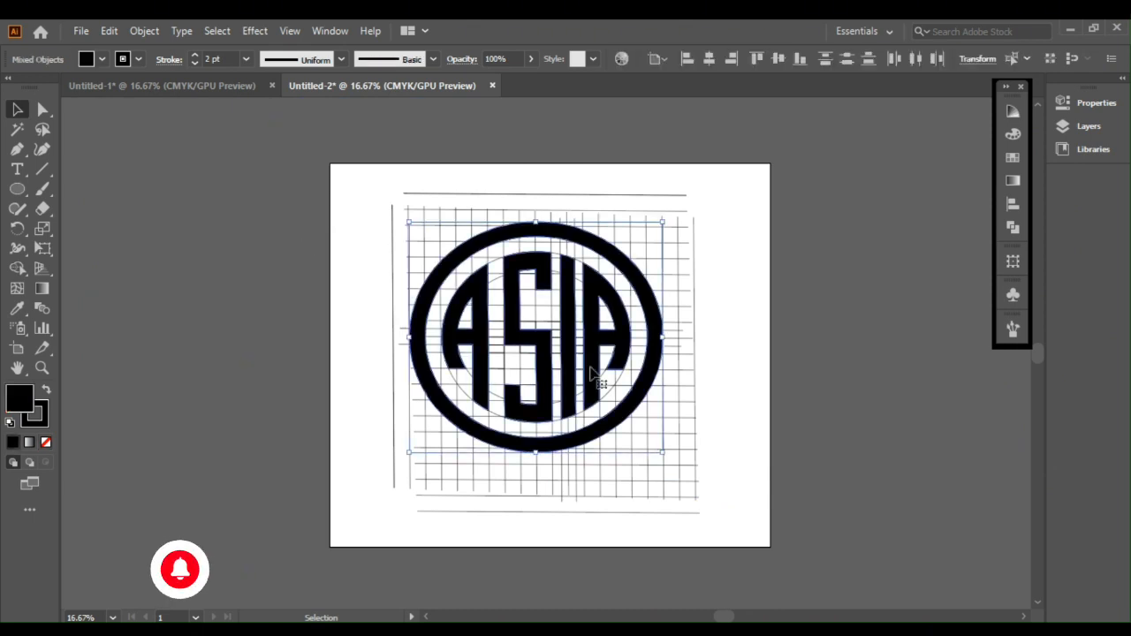
pyautogui.hotkey('shift', 'x')
pyautogui.moveTo(365, 181)
pyautogui.mouseDown()
pyautogui.moveTo(470, 353)
pyautogui.moveTo(656, 485)
pyautogui.moveTo(735, 522)
pyautogui.mouseUp()
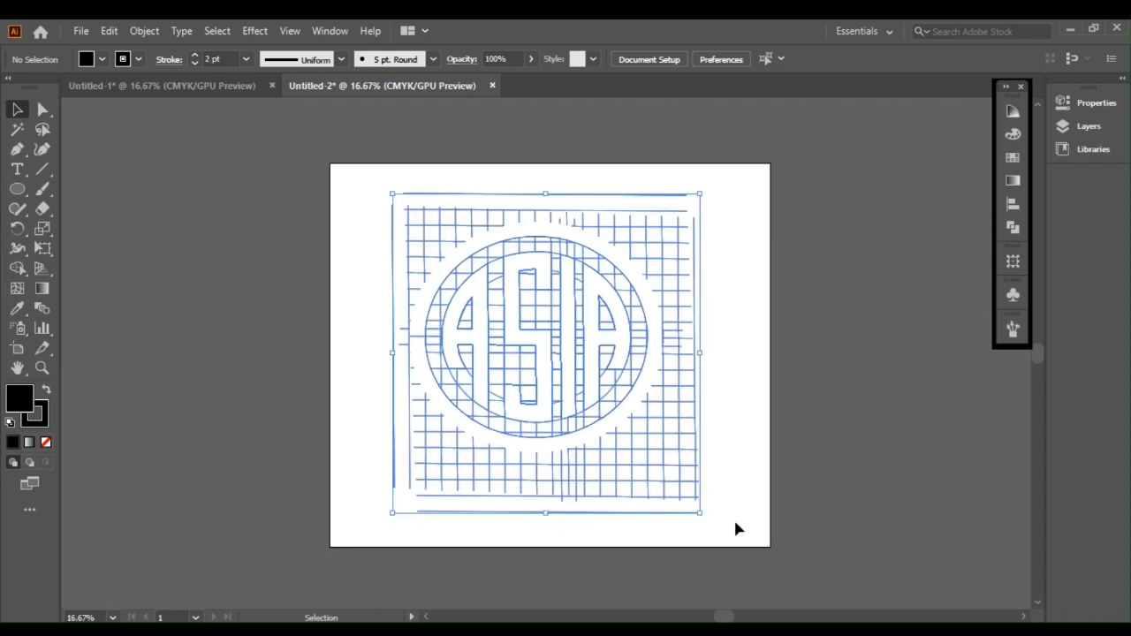
pyautogui.press('Delete')
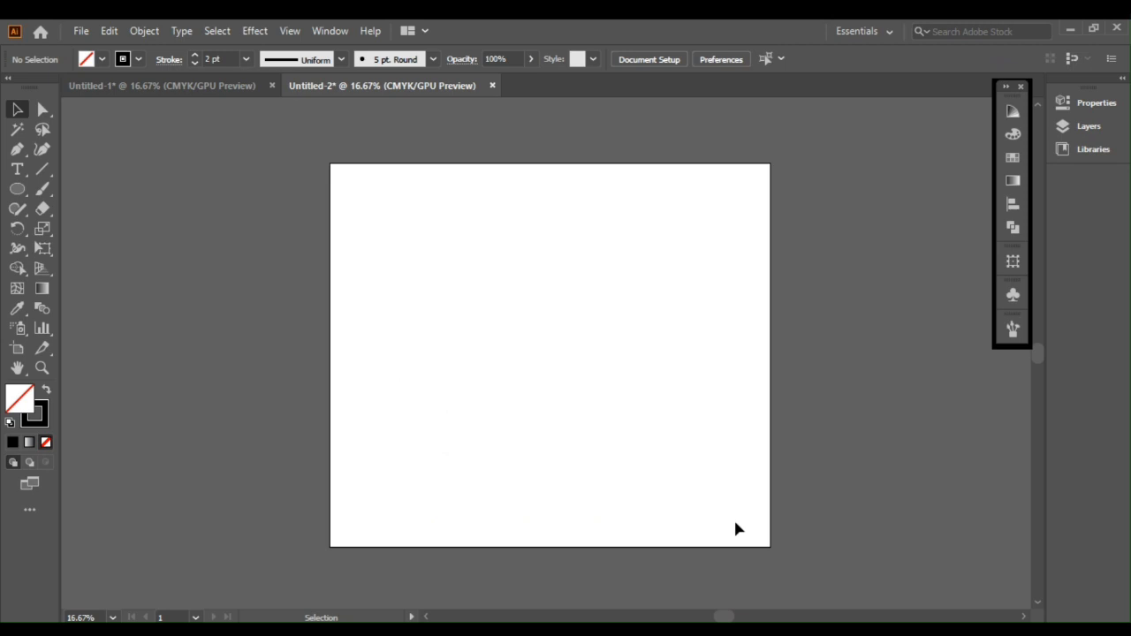
pyautogui.hotkey('ctrl', 'v')
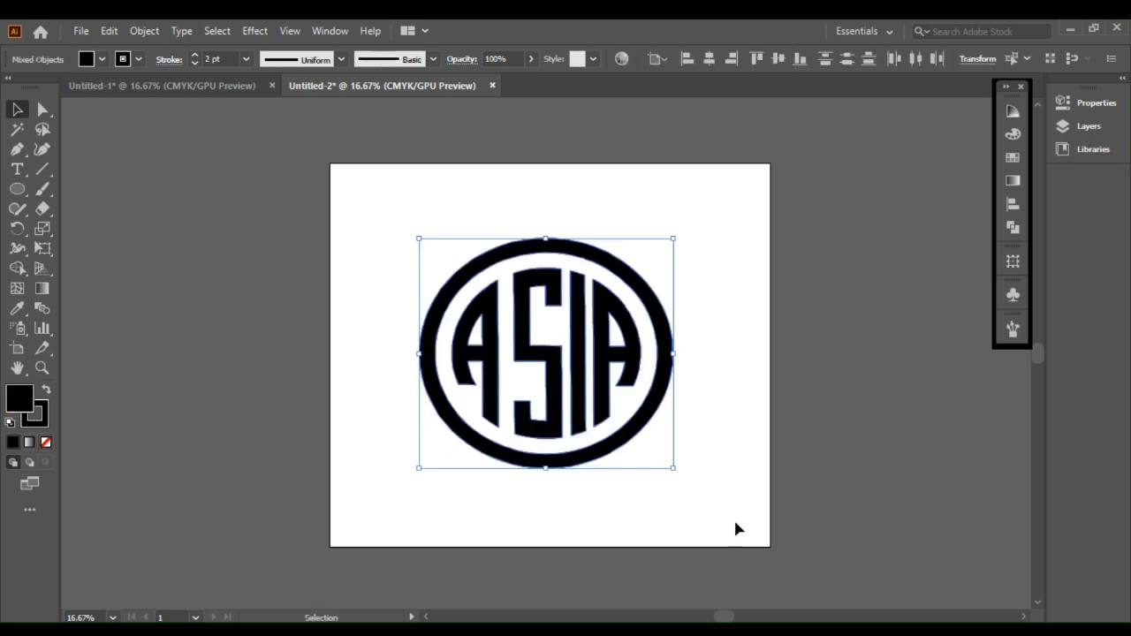
pyautogui.click(377, 210)
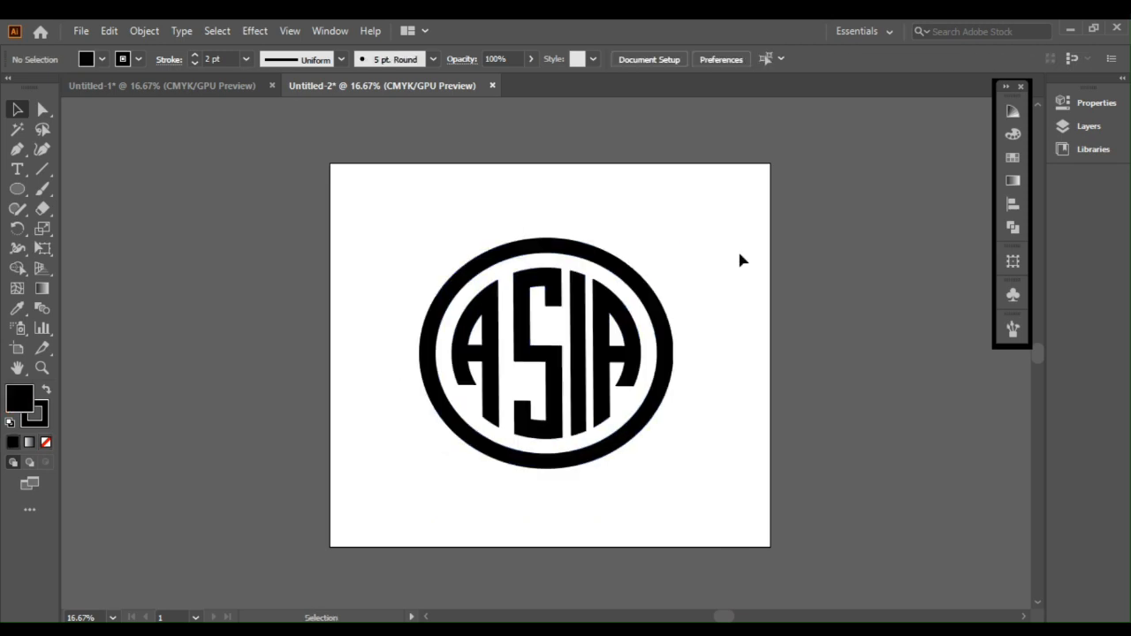
# - Fill the ring around the ASIA lettering with red
pyautogui.hotkey('ctrl', 'a')
pyautogui.click(103, 59)
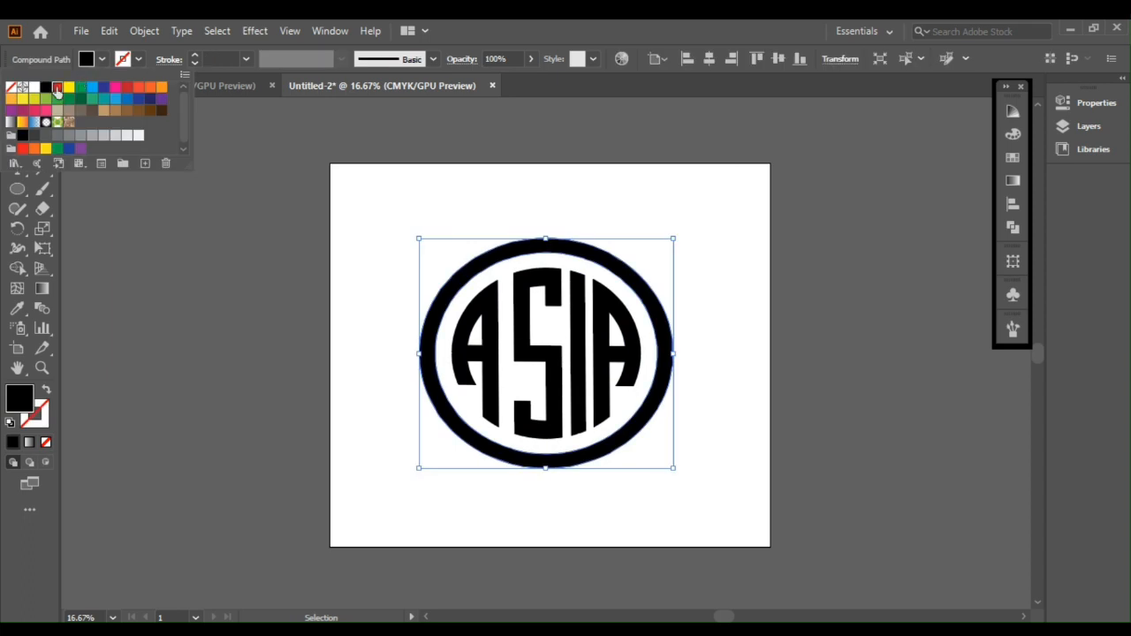
pyautogui.click(56, 89)
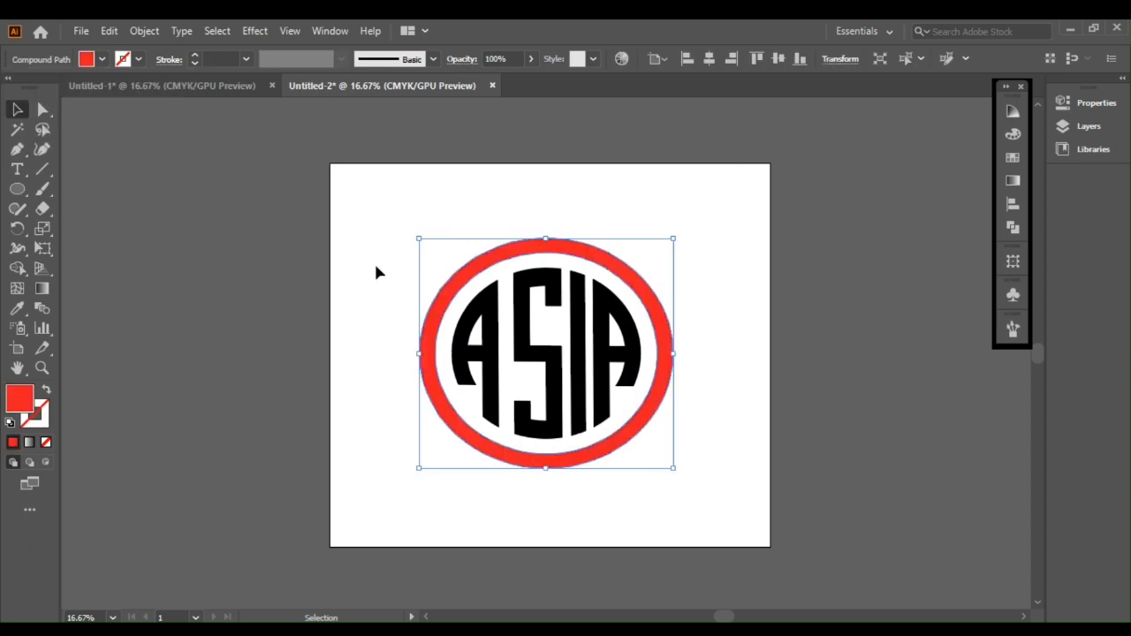
# - Fill the letters of ASIA with yellow, sampling the colour from the S for the last two letters
pyautogui.click(501, 329)
pyautogui.click(102, 59)
pyautogui.click(69, 89)
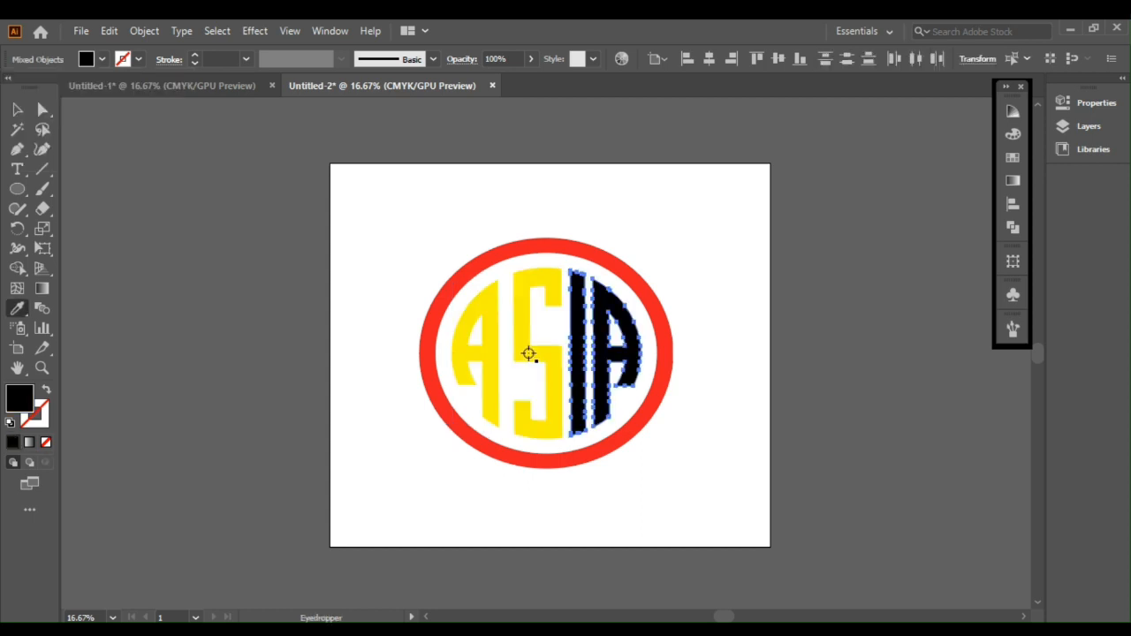
pyautogui.click(525, 347)
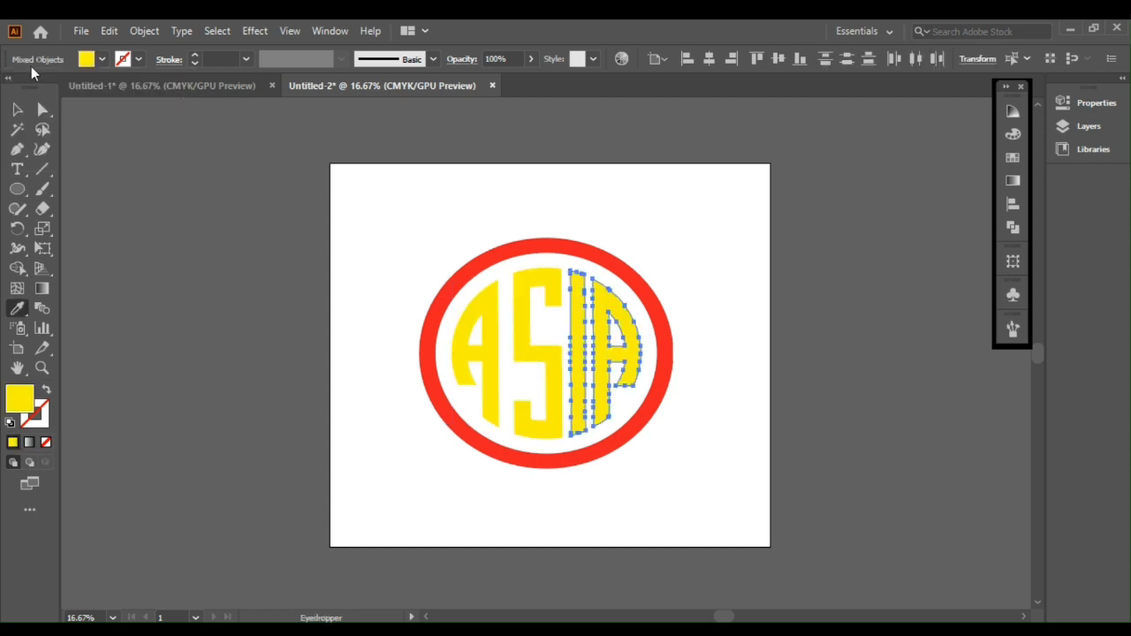
# - Deselect the lettering and scale down the black Berlin Sans FB Demi Bold tagline below the circular logo
pyautogui.click(16, 108)
pyautogui.click(172, 260)
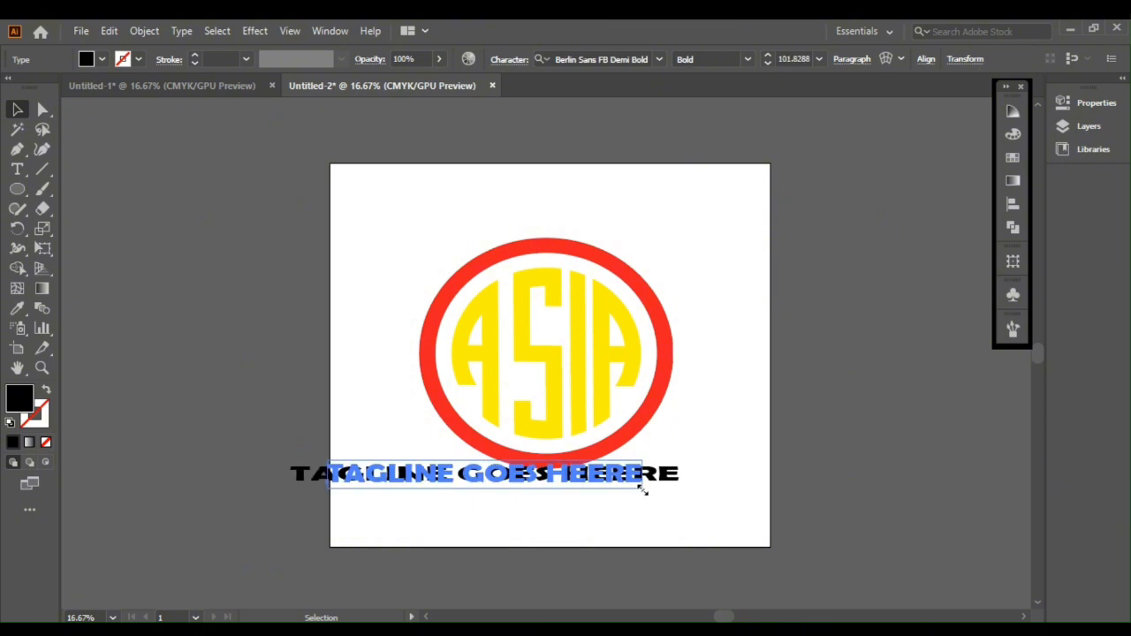
pyautogui.moveTo(644, 490); pyautogui.dragTo(638, 487)
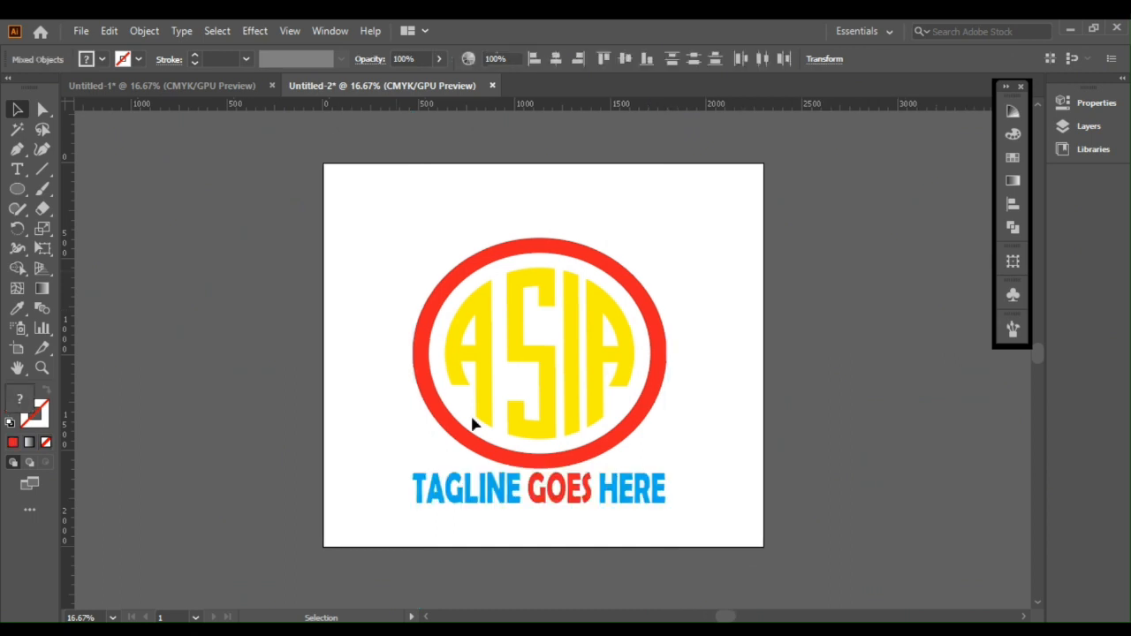
# - Select the circular logo together with the coloured TAGLINE GOES HERE text and group them
pyautogui.click(651, 502)
pyautogui.hotkey('ctrl', 'a')
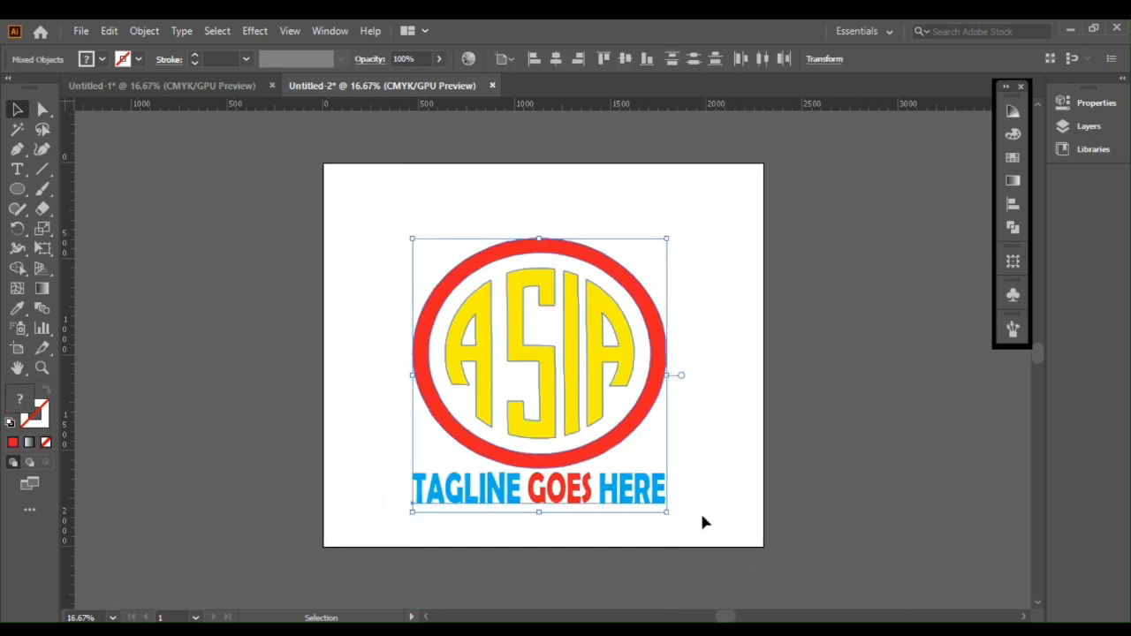
pyautogui.hotkey('ctrl', 'g')
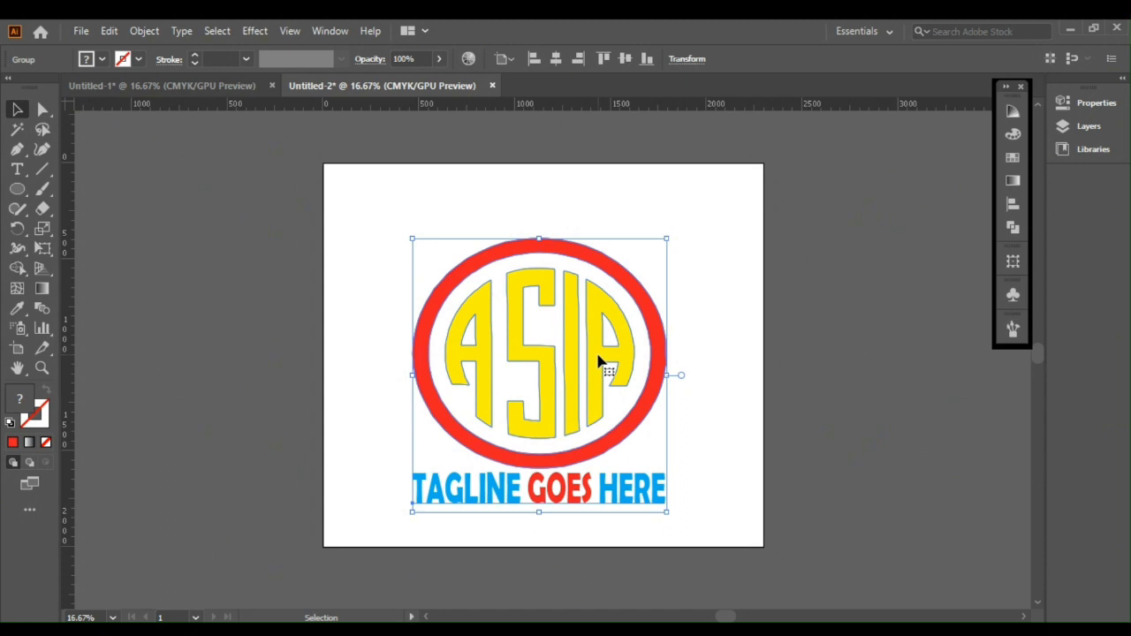
# - Switch to Photoshop, paste the logo into Layer 2.psb as a smart object, and save it to update the black wall mockup
pyautogui.moveTo(598, 361); pyautogui.dragTo(670, 573)
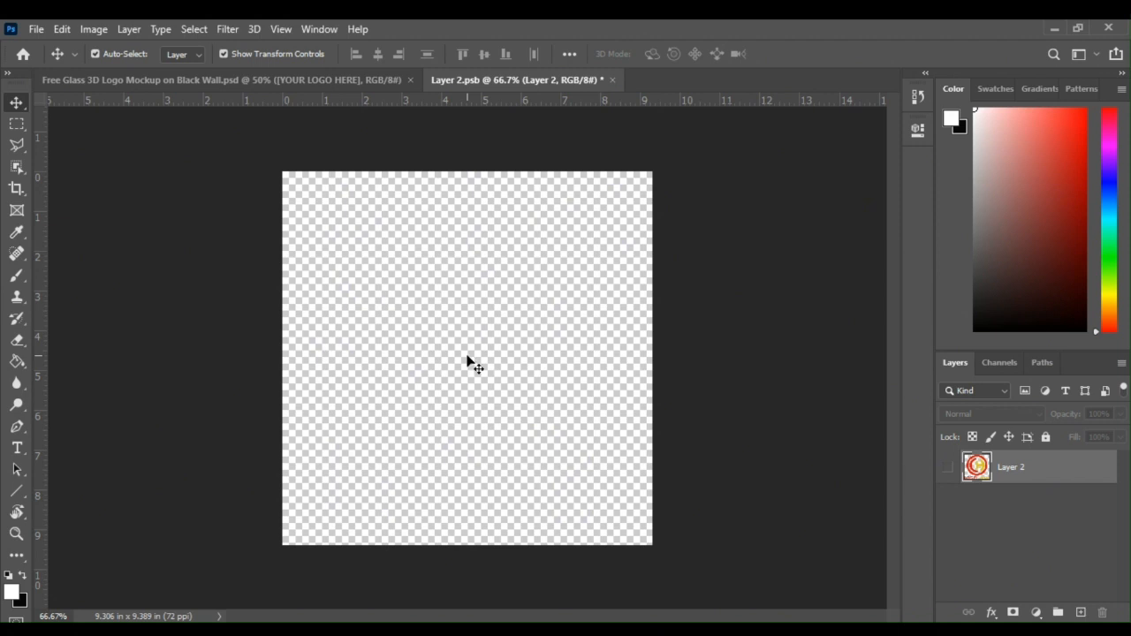
pyautogui.hotkey('ctrl', 'v')
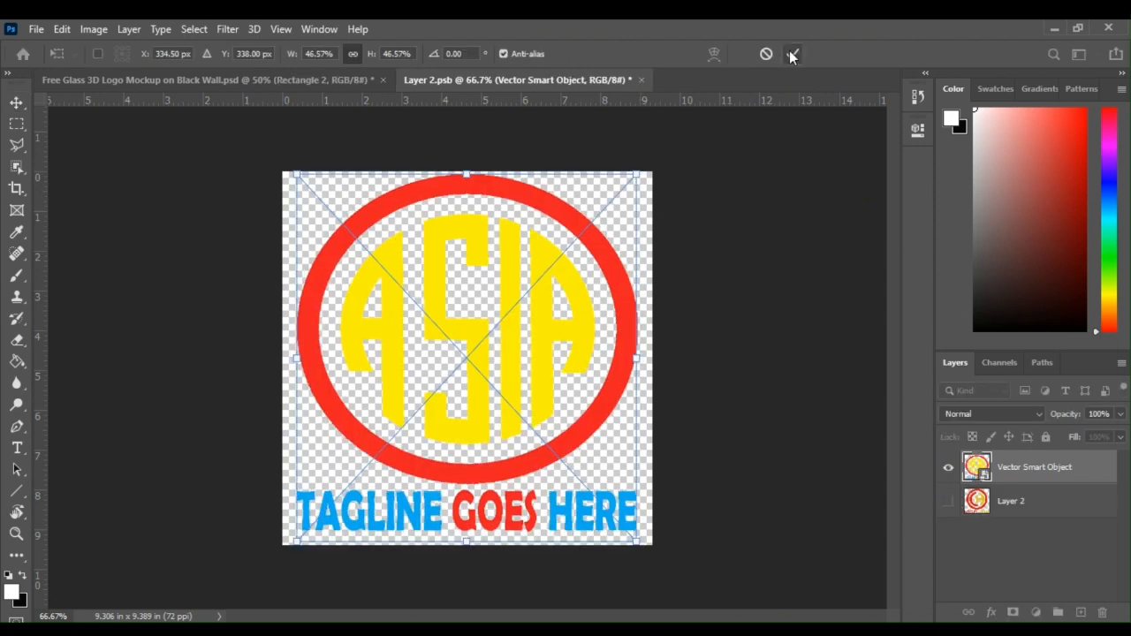
pyautogui.click(792, 54)
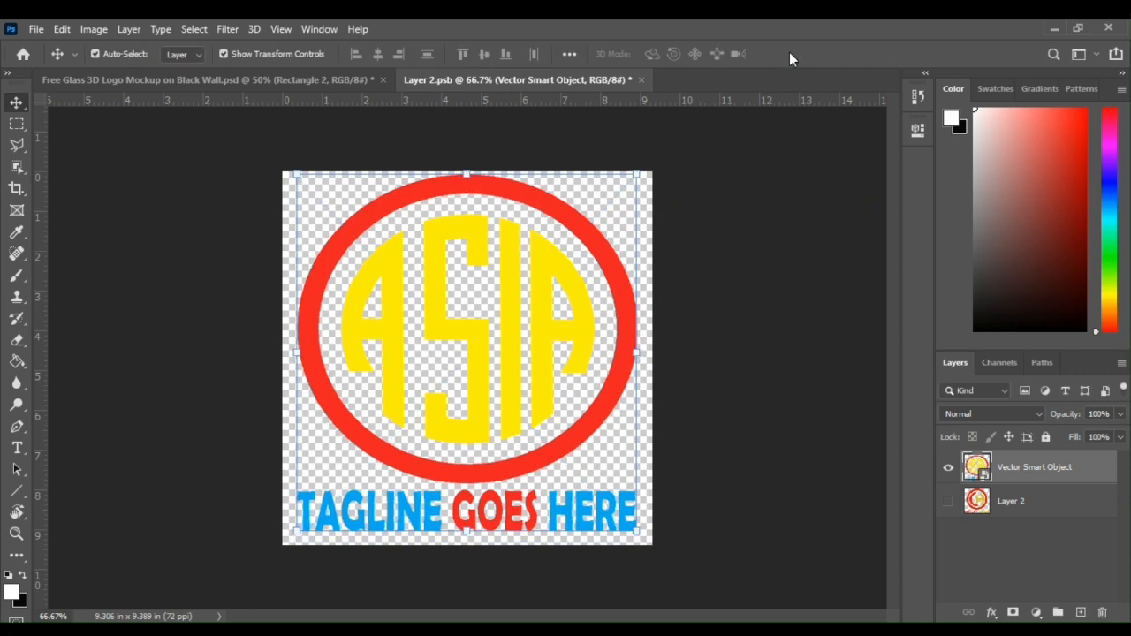
pyautogui.hotkey('ctrl', 's')
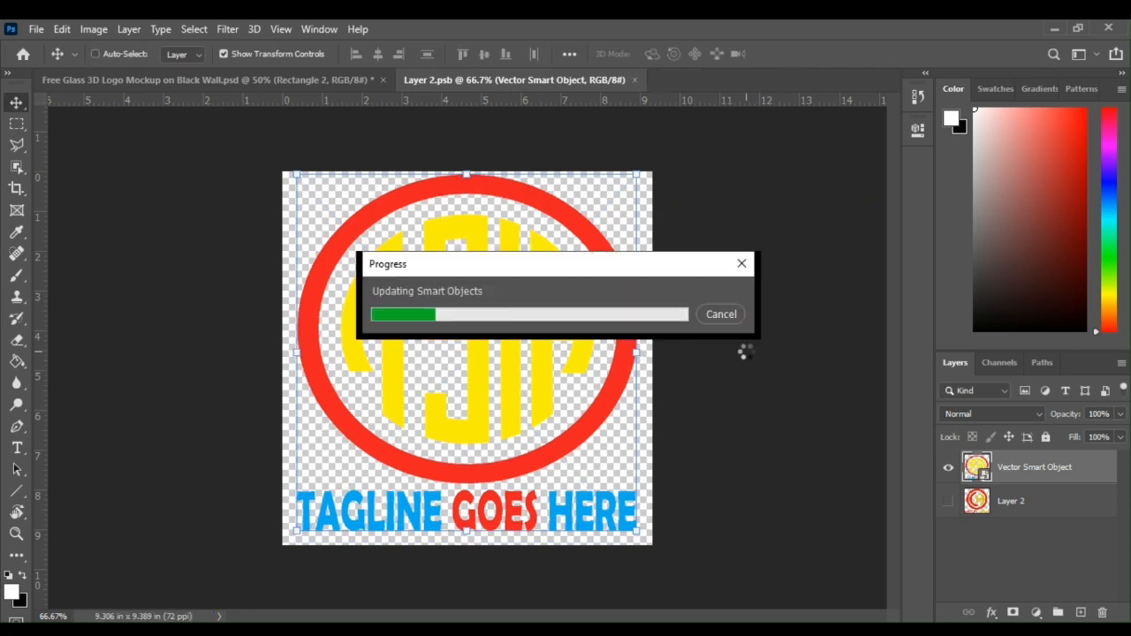
pyautogui.click(286, 81)
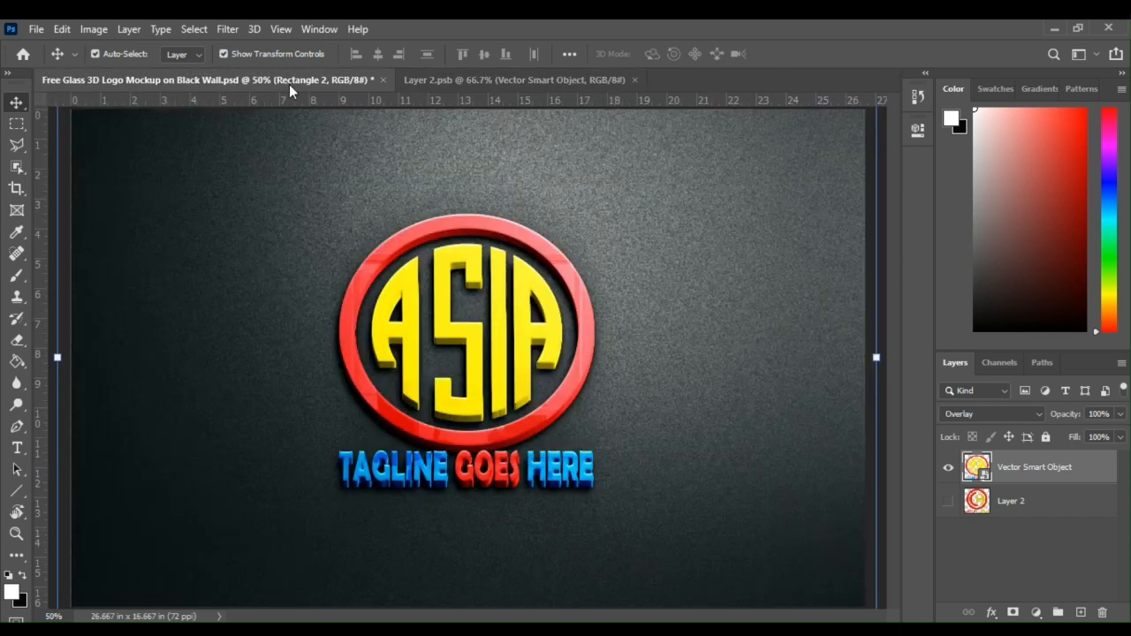